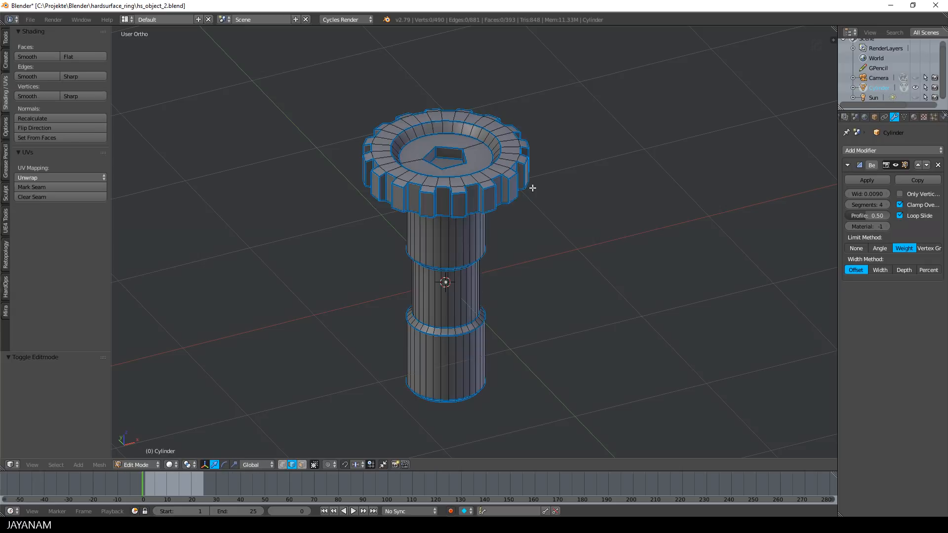
Show the 3D view's properties sidebar and review the Mesh Display overlay options for the bolt's edges
{"action": "key", "text": "n"}
{"action": "scroll", "coordinate": [830, 418], "scroll_direction": "down", "scroll_amount": 2}
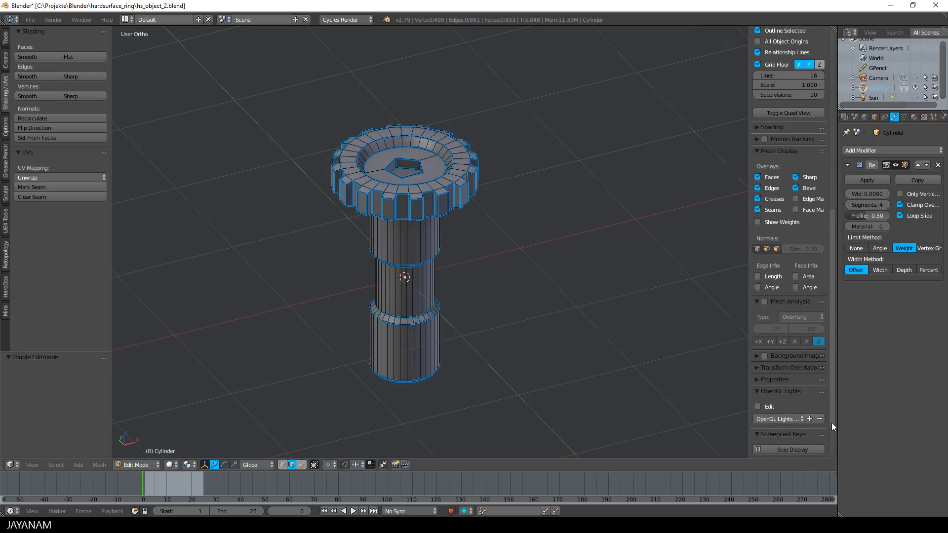
{"action": "left_click_drag", "start_coordinate": [831, 421], "coordinate": [819, 231]}
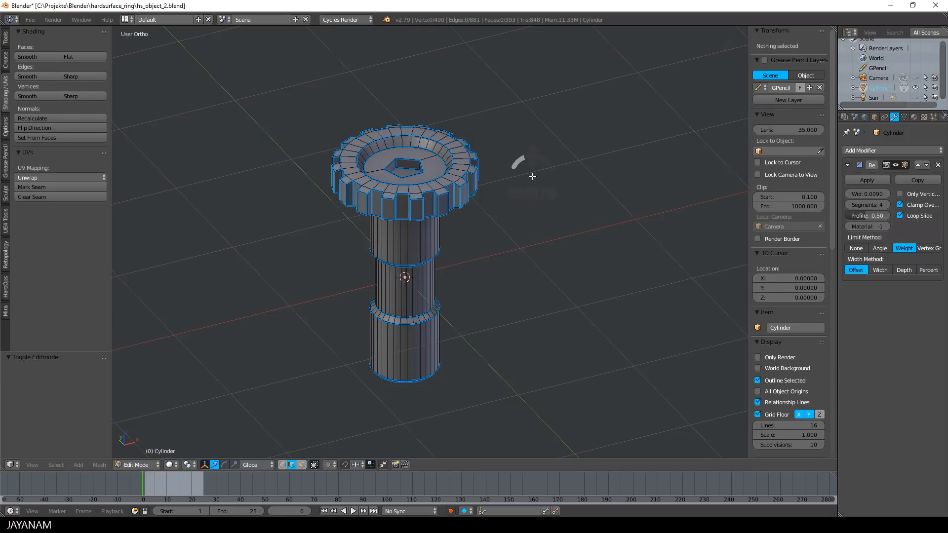
{"action": "middle_click_drag", "start_coordinate": [529, 174], "coordinate": [523, 183]}
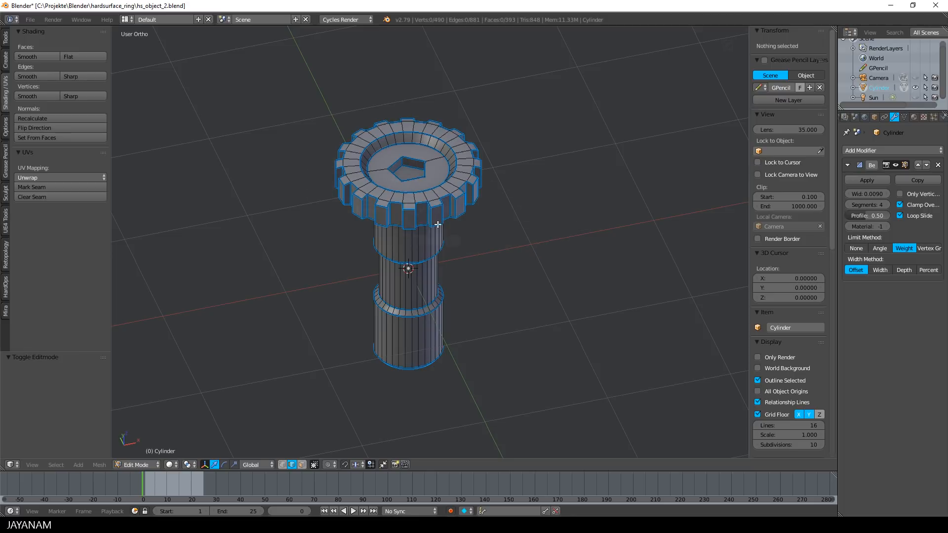
{"action": "scroll", "coordinate": [587, 232], "scroll_direction": "down", "scroll_amount": 3}
{"action": "mouse_move", "coordinate": [562, 201]}
{"action": "middle_mouse_down"}
{"action": "mouse_move", "coordinate": [541, 262]}
{"action": "mouse_move", "coordinate": [547, 194]}
{"action": "middle_mouse_up"}
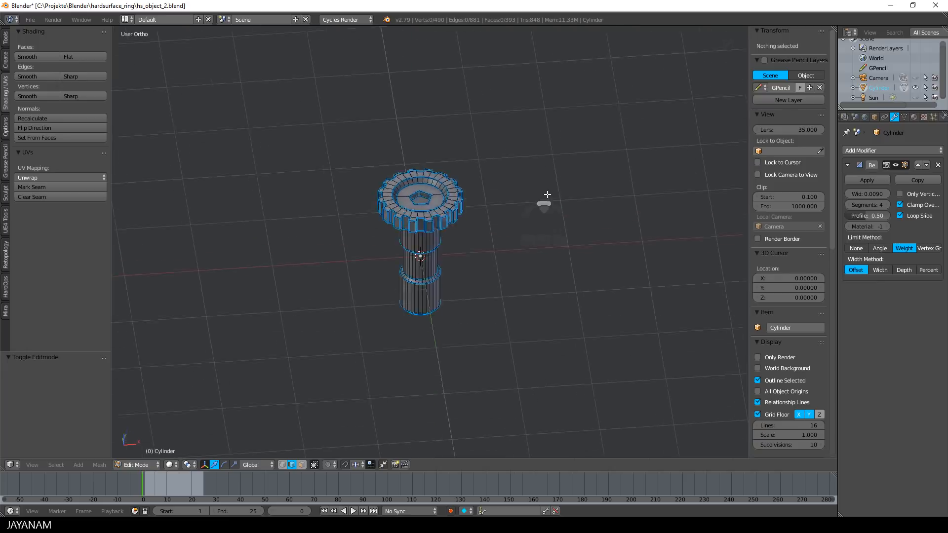
Switch to a front wireframe view and box-select the bolt's entire toothed head
{"action": "key", "text": "KP_1"}
{"action": "scroll", "coordinate": [554, 187], "scroll_direction": "up", "scroll_amount": 3}
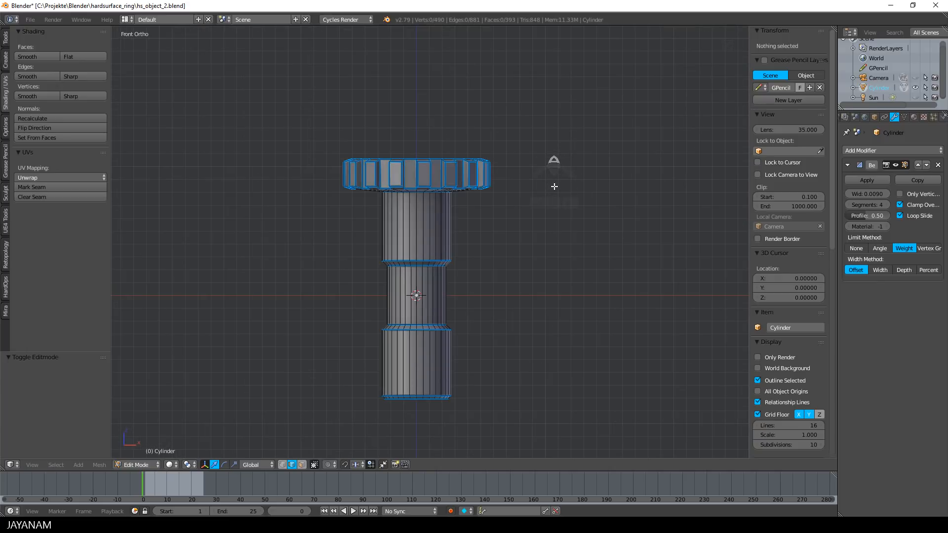
{"action": "key", "text": "z"}
{"action": "left_click", "coordinate": [620, 188]}
{"action": "scroll", "coordinate": [572, 235], "scroll_direction": "up", "scroll_amount": 2}
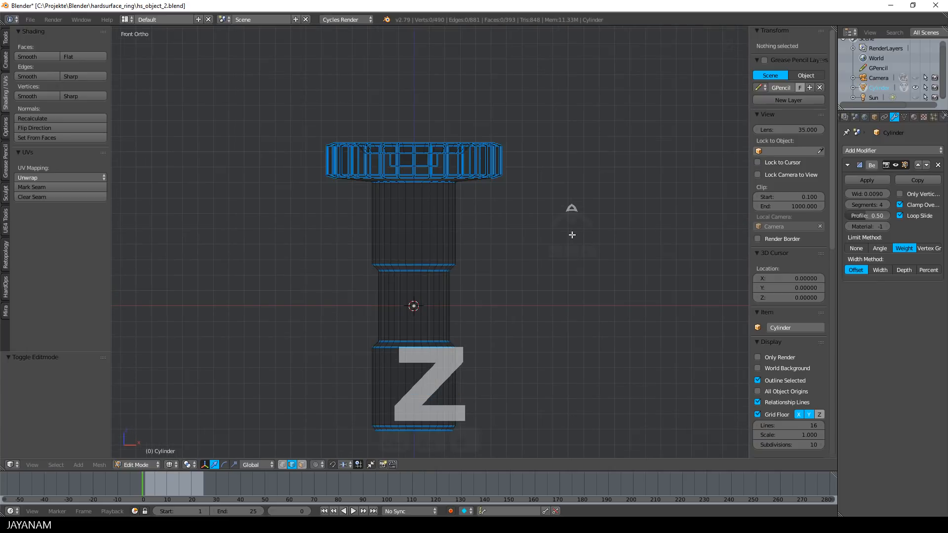
{"action": "key", "text": "b"}
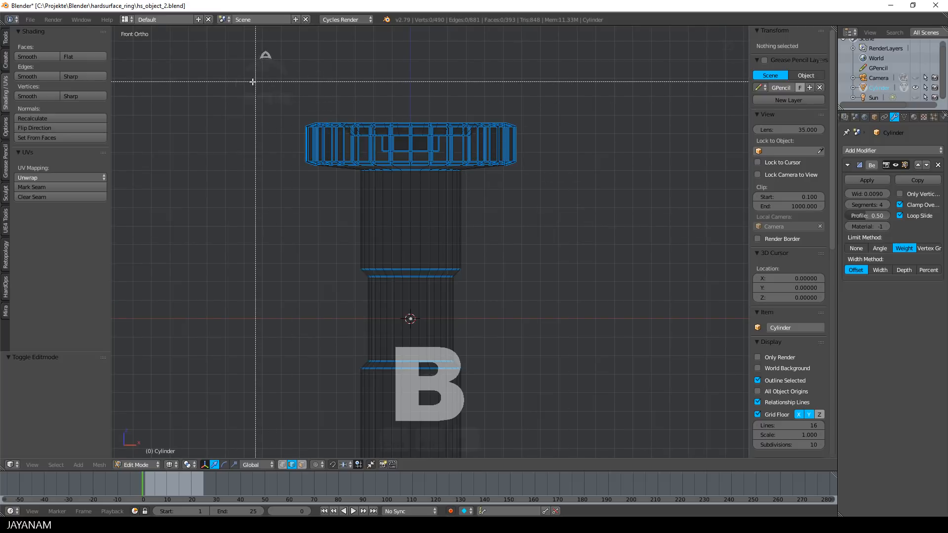
{"action": "left_click_drag", "start_coordinate": [224, 83], "coordinate": [552, 168]}
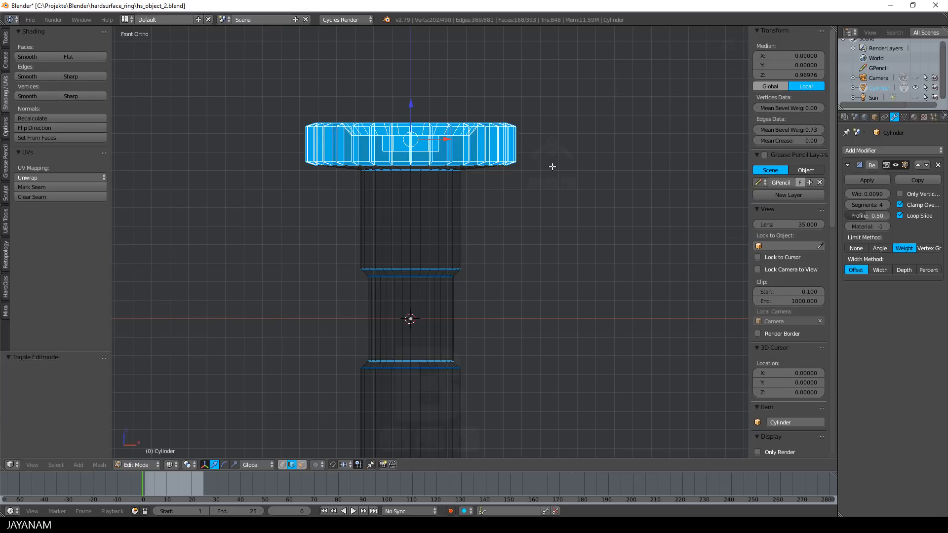
Use circle select to deselect the head's middle band and inner ring faces, keeping only the outer toothed outline and tooth faces
{"action": "key", "text": "c"}
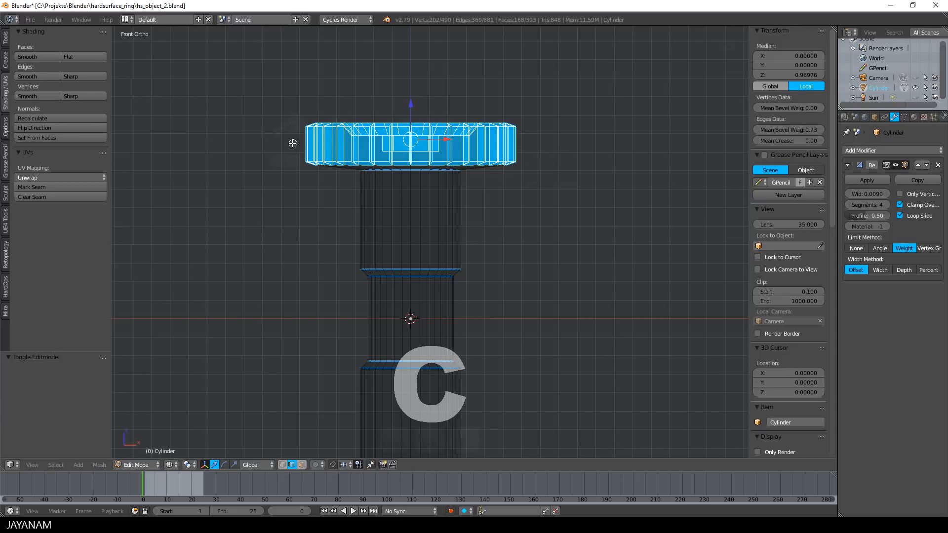
{"action": "mouse_move", "coordinate": [296, 142]}
{"action": "middle_mouse_down"}
{"action": "mouse_move", "coordinate": [517, 150]}
{"action": "mouse_move", "coordinate": [347, 138]}
{"action": "middle_mouse_up"}
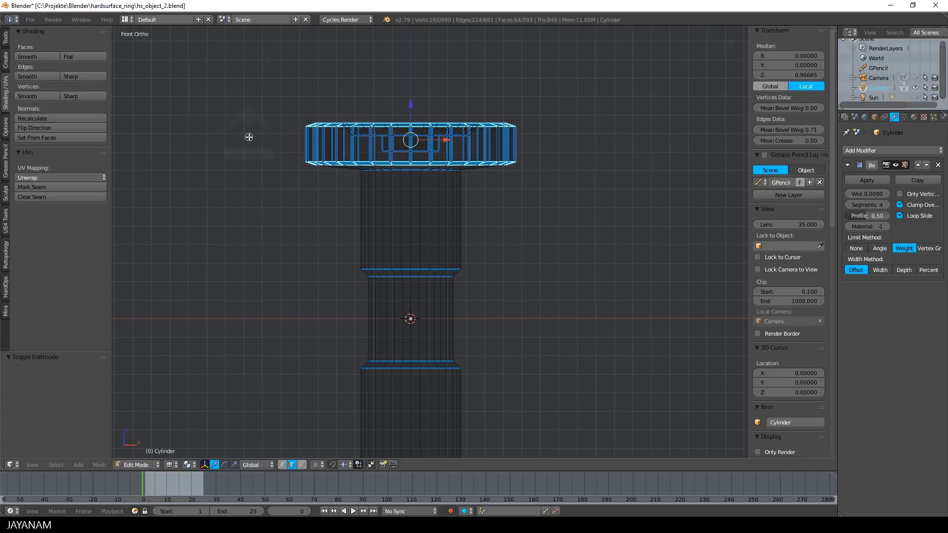
{"action": "middle_click_drag", "start_coordinate": [338, 240], "coordinate": [325, 358]}
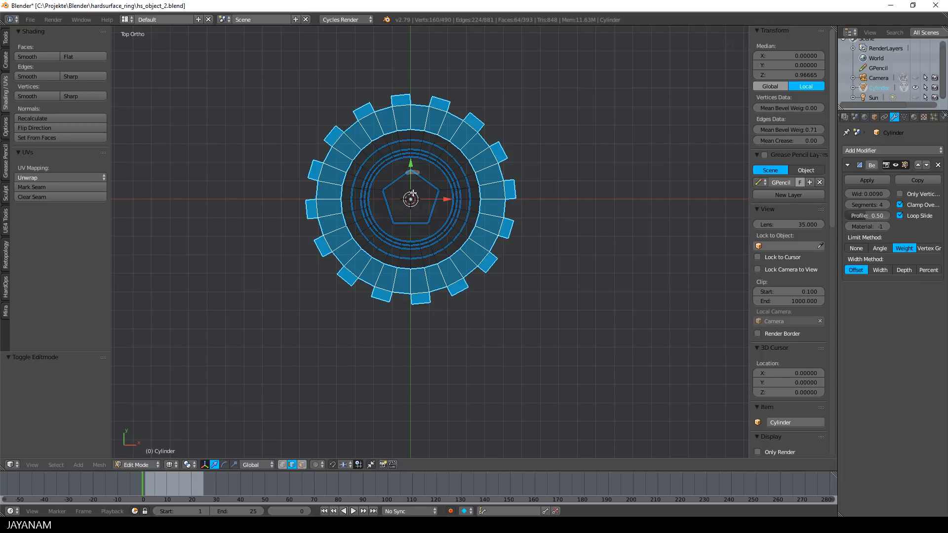
{"action": "key", "text": "c"}
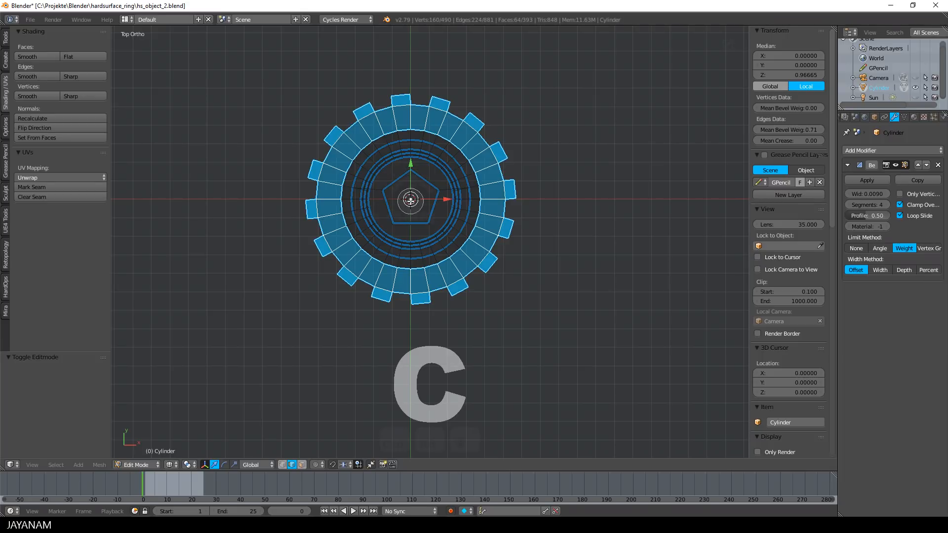
{"action": "scroll", "coordinate": [410, 200], "scroll_direction": "up", "scroll_amount": 8}
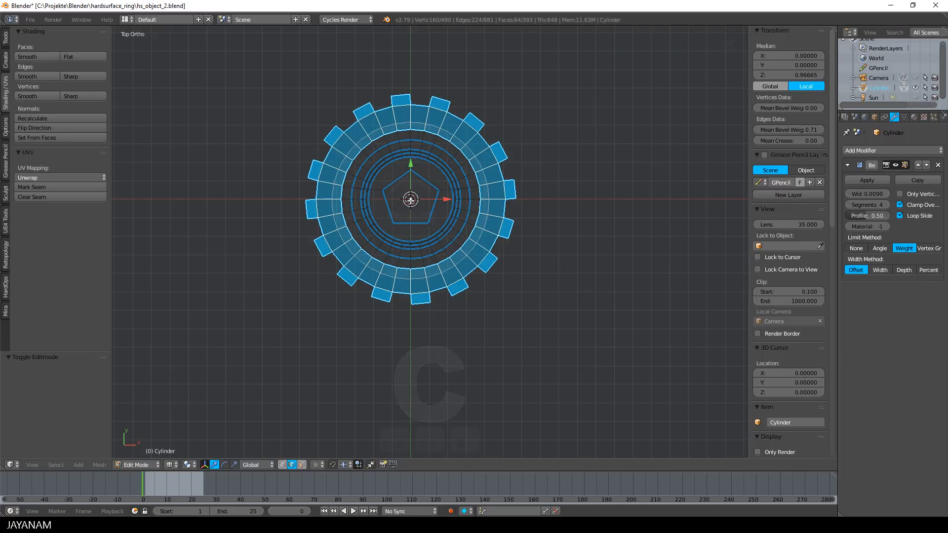
{"action": "left_click", "coordinate": [410, 199]}
{"action": "middle_click", "coordinate": [410, 200]}
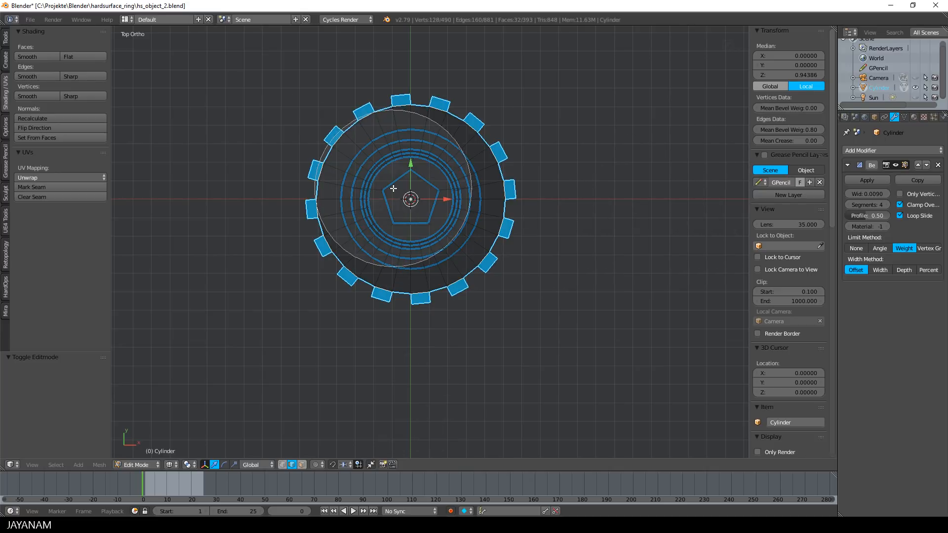
Deselect the individual tooth faces around the rim with a smaller circle brush, keeping only the head's outline edges selected
{"action": "scroll", "coordinate": [393, 188], "scroll_direction": "up", "scroll_amount": 10}
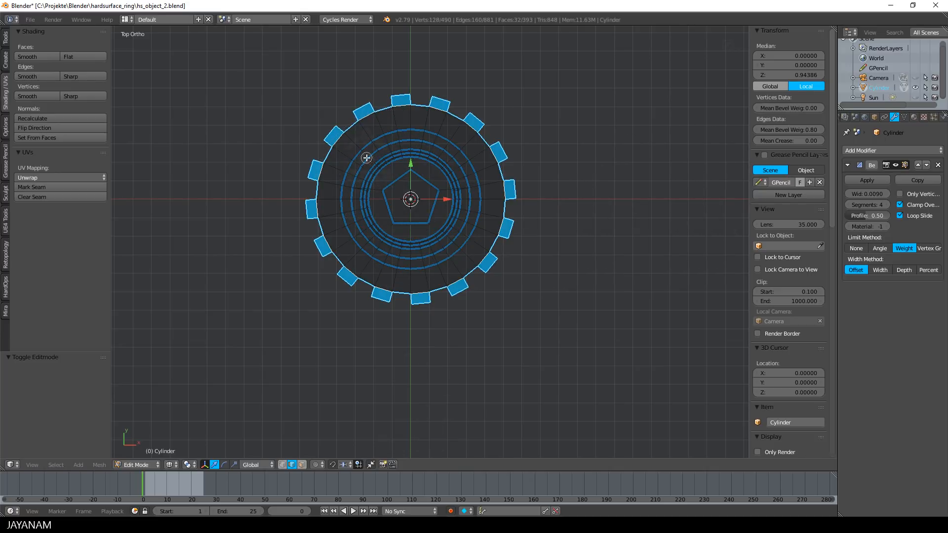
{"action": "mouse_move", "coordinate": [376, 116]}
{"action": "middle_mouse_down"}
{"action": "mouse_move", "coordinate": [402, 122]}
{"action": "mouse_move", "coordinate": [429, 112]}
{"action": "mouse_move", "coordinate": [472, 190]}
{"action": "middle_mouse_up"}
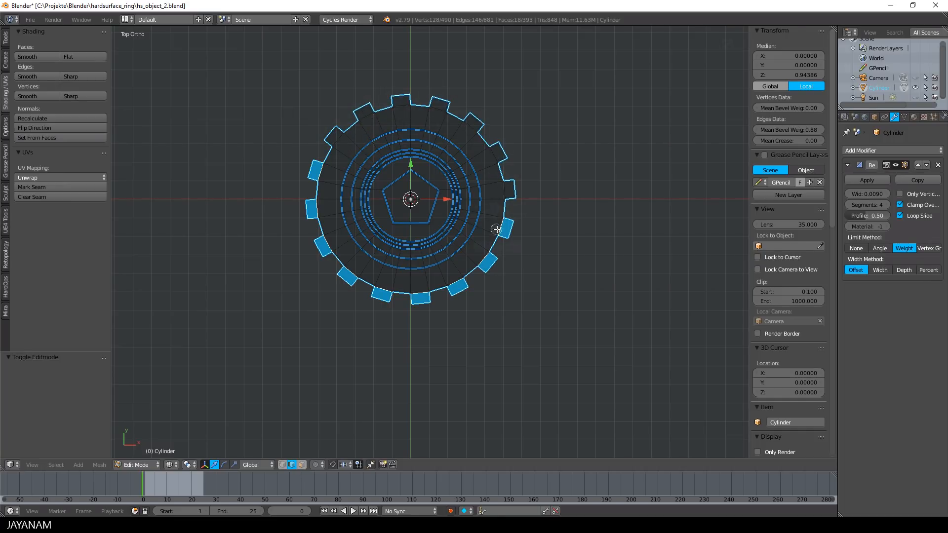
{"action": "middle_click_drag", "start_coordinate": [496, 229], "coordinate": [482, 260]}
{"action": "middle_click_drag", "start_coordinate": [421, 292], "coordinate": [361, 278]}
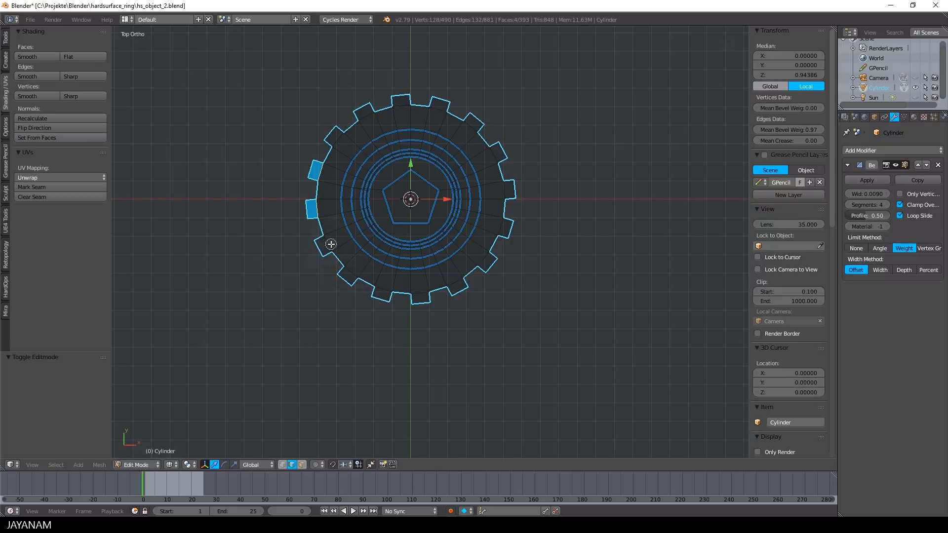
Return to solid shading and mark the head's selected upper and lower outline edges as seams
{"action": "middle_click_drag", "start_coordinate": [581, 265], "coordinate": [561, 199]}
{"action": "key", "text": "z"}
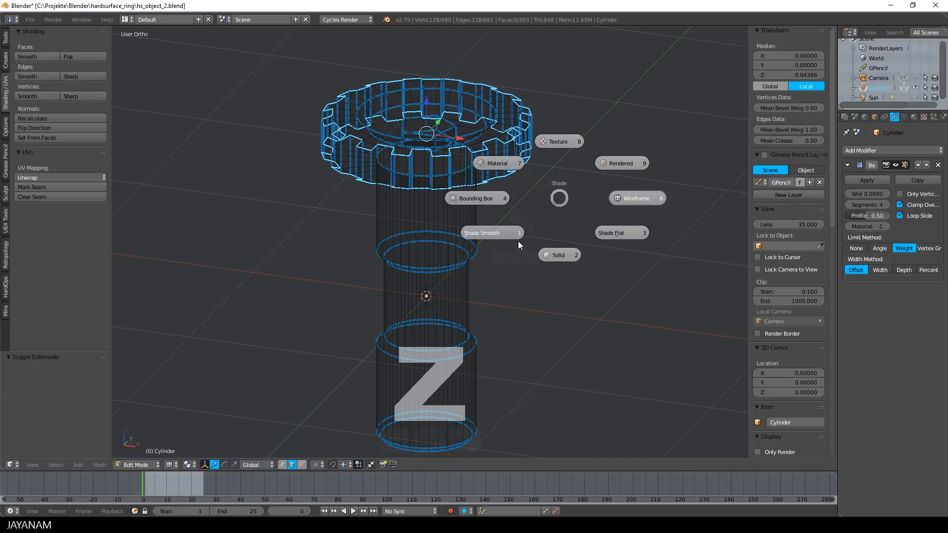
{"action": "left_click", "coordinate": [570, 257]}
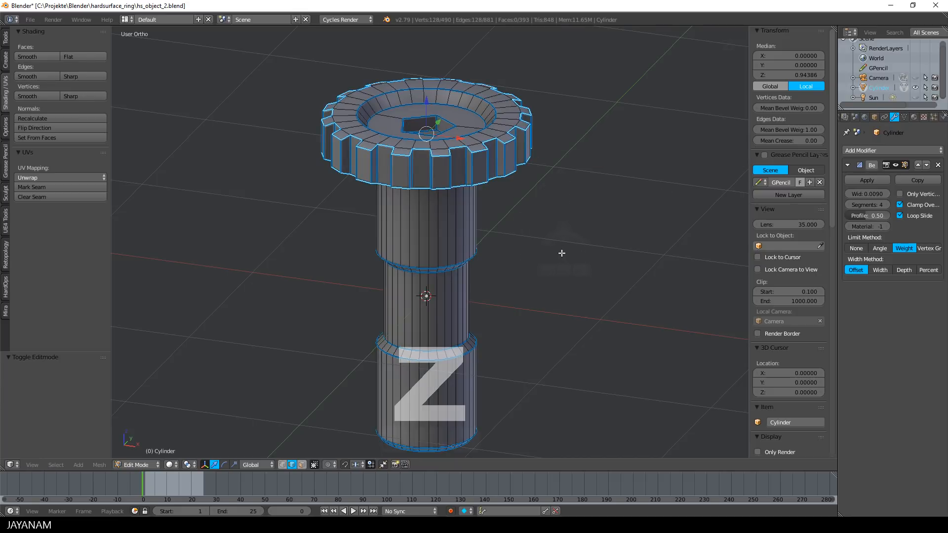
{"action": "left_click", "coordinate": [43, 186]}
Mark three vertical edges spaced around the toothed side of the head as seams
{"action": "middle_click_drag", "start_coordinate": [558, 217], "coordinate": [535, 213]}
{"action": "scroll", "coordinate": [456, 230], "scroll_direction": "up", "scroll_amount": 2}
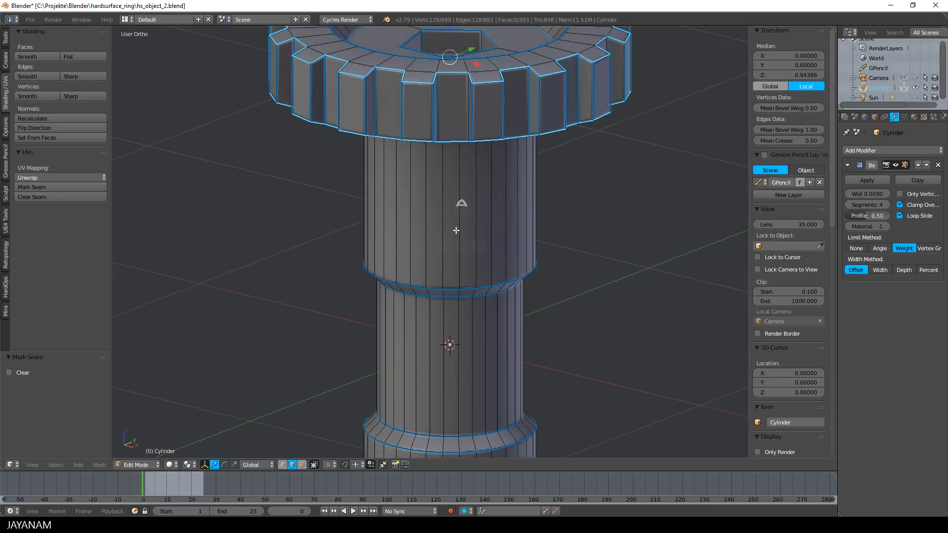
{"action": "right_click", "coordinate": [375, 115]}
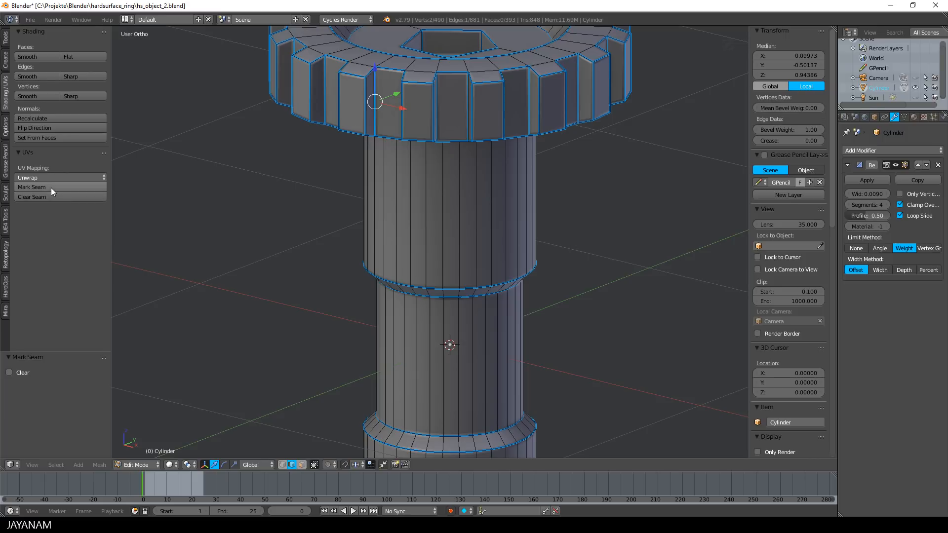
{"action": "middle_click_drag", "start_coordinate": [513, 171], "coordinate": [380, 184]}
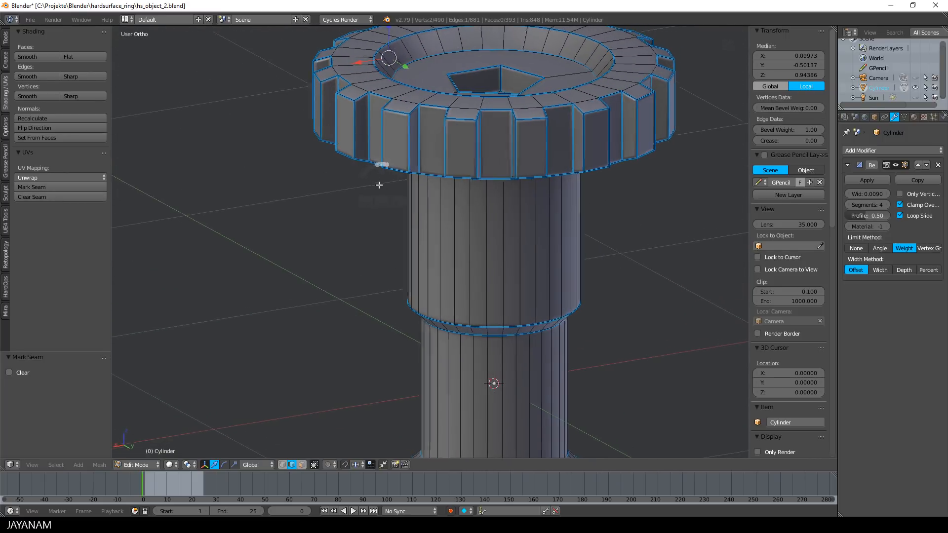
{"action": "right_click", "coordinate": [417, 152]}
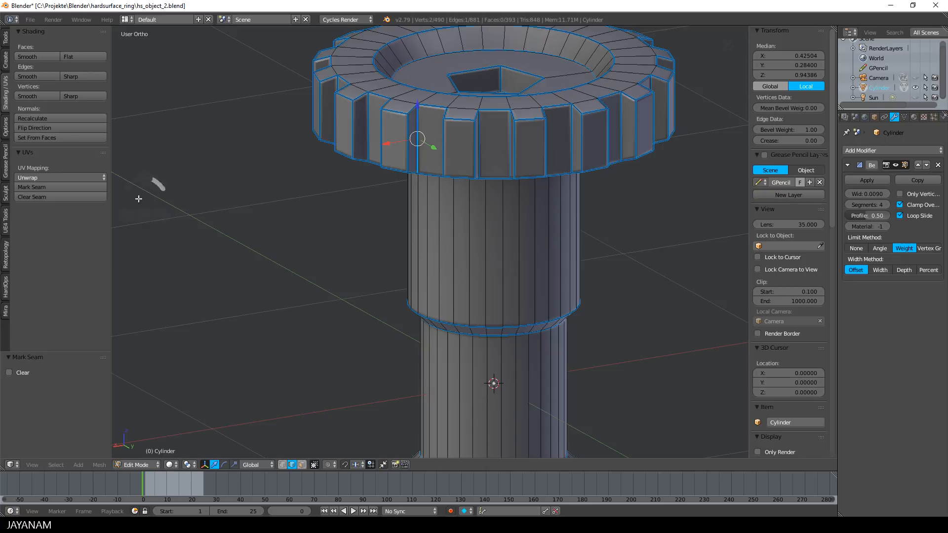
{"action": "left_click", "coordinate": [52, 186]}
{"action": "middle_click_drag", "start_coordinate": [490, 211], "coordinate": [306, 201]}
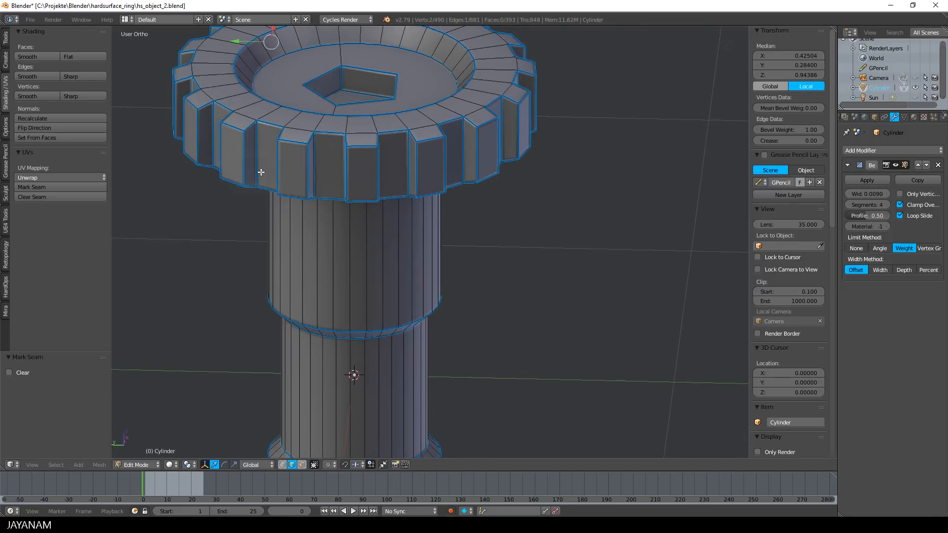
{"action": "right_click", "coordinate": [314, 175]}
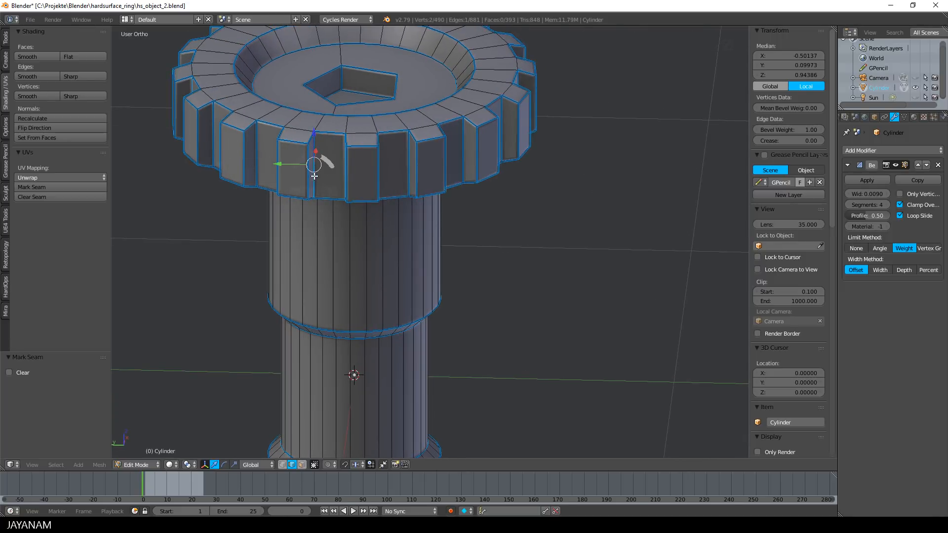
{"action": "left_click", "coordinate": [64, 188]}
Mark the edge loops directly under the head, at both outer shoulders of the narrow section and at the shaft's base as seams
{"action": "middle_click_drag", "start_coordinate": [402, 289], "coordinate": [486, 186]}
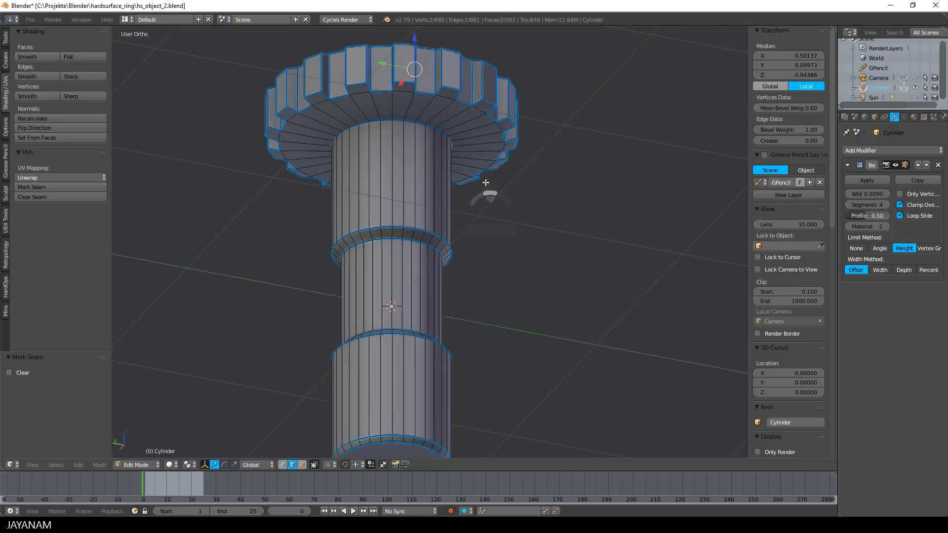
{"action": "key", "text": "a"}
{"action": "right_click", "coordinate": [399, 121], "text": "alt"}
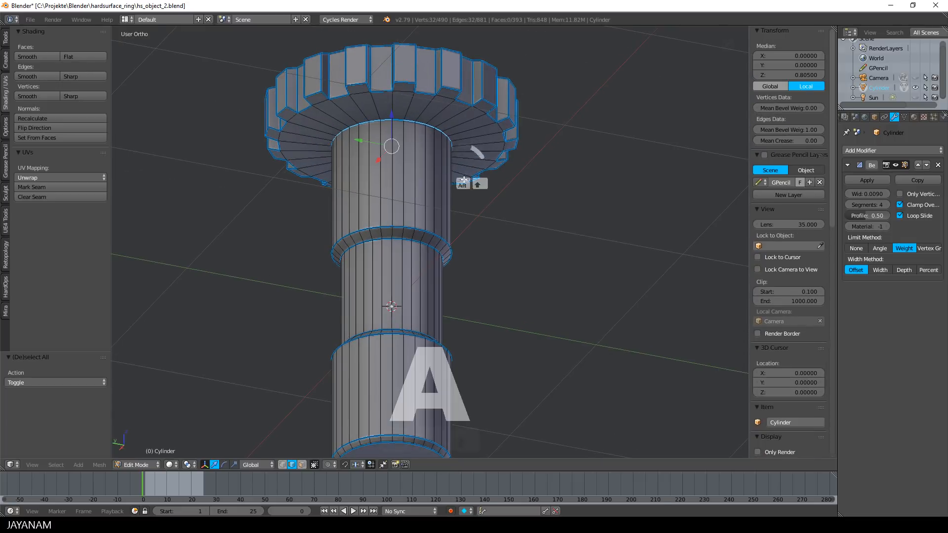
{"action": "left_click", "coordinate": [48, 187]}
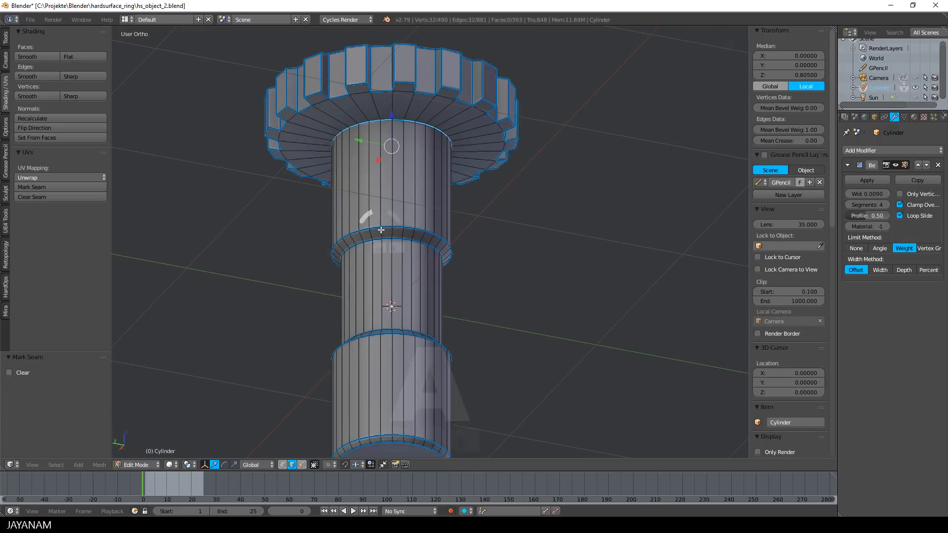
{"action": "right_click", "coordinate": [392, 247], "text": "alt+shift"}
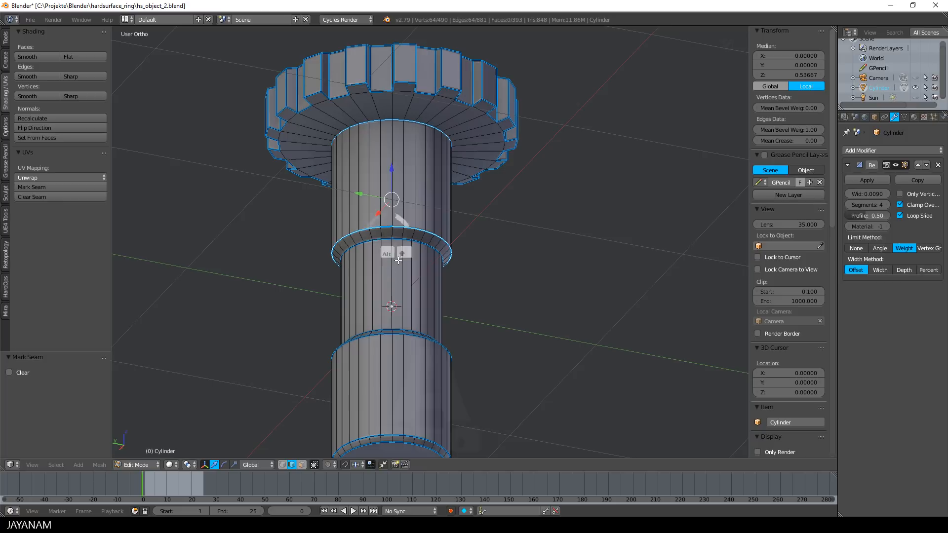
{"action": "right_click", "coordinate": [392, 334], "text": "alt+shift"}
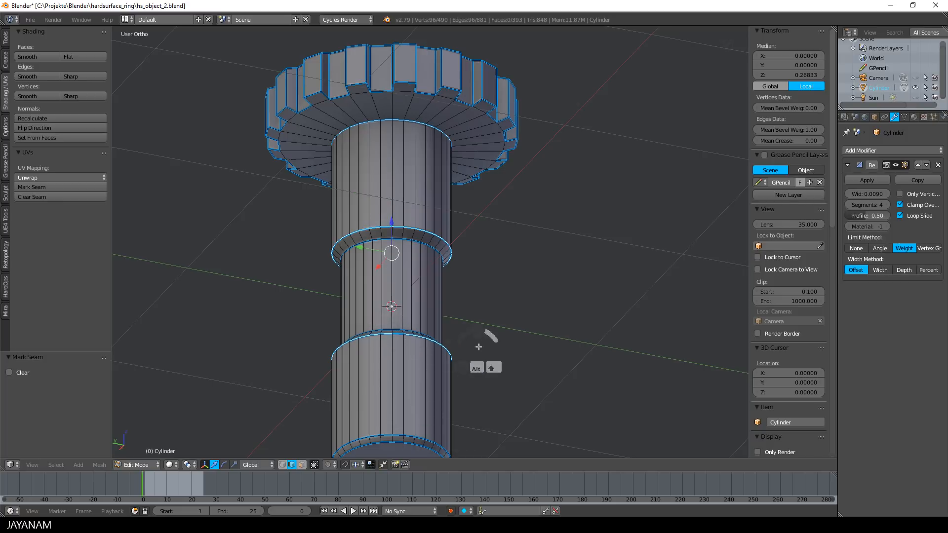
{"action": "right_click", "coordinate": [397, 441], "text": "alt+shift"}
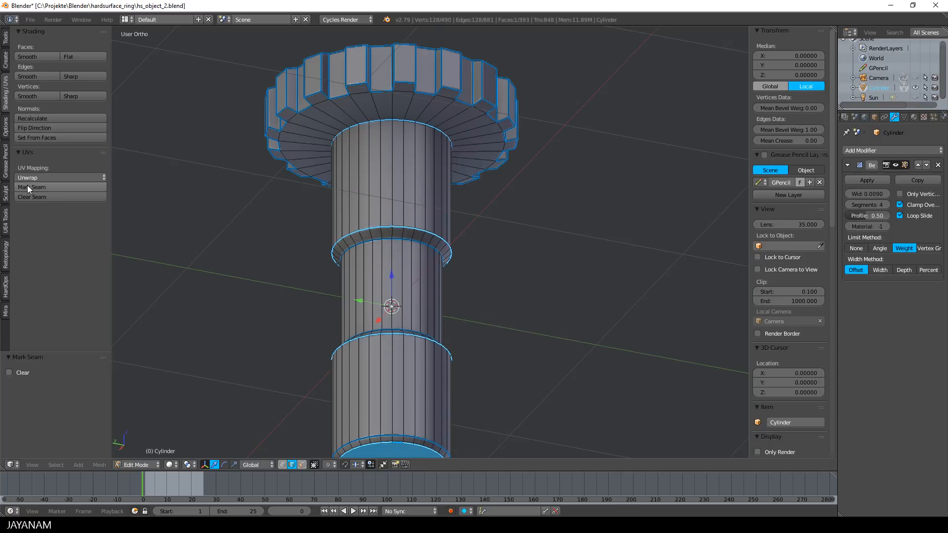
Mark one continuous vertical line of edges along the shaft, from under the head down to the base, as a seam
{"action": "middle_click_drag", "start_coordinate": [444, 250], "coordinate": [515, 248]}
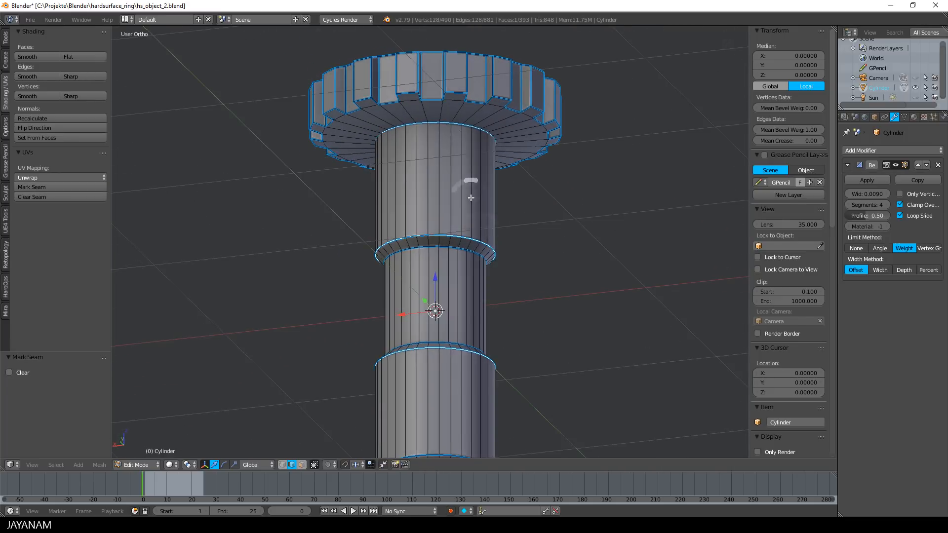
{"action": "scroll", "coordinate": [437, 114], "scroll_direction": "up", "scroll_amount": 2}
{"action": "right_click", "coordinate": [427, 112]}
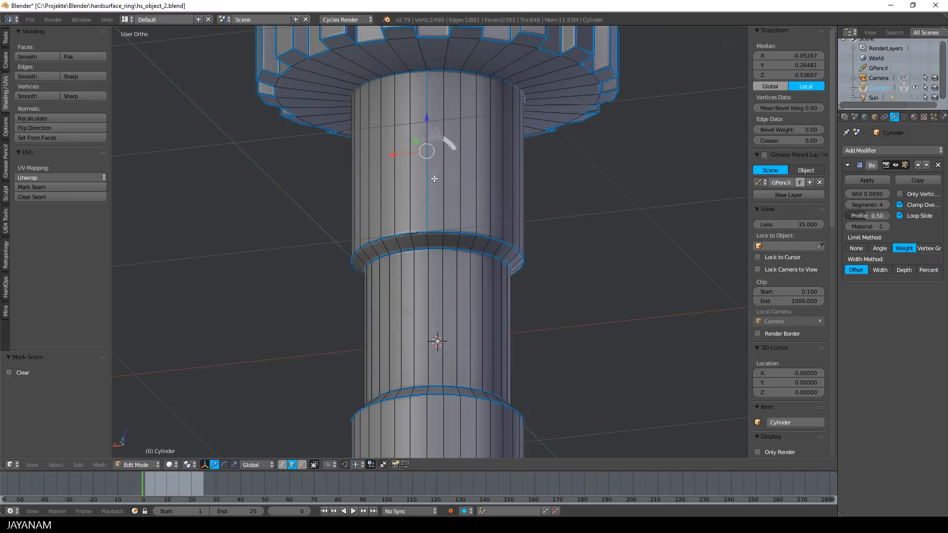
{"action": "right_click", "coordinate": [429, 240], "text": "shift"}
{"action": "middle_click_drag", "start_coordinate": [521, 337], "coordinate": [562, 250], "text": "shift"}
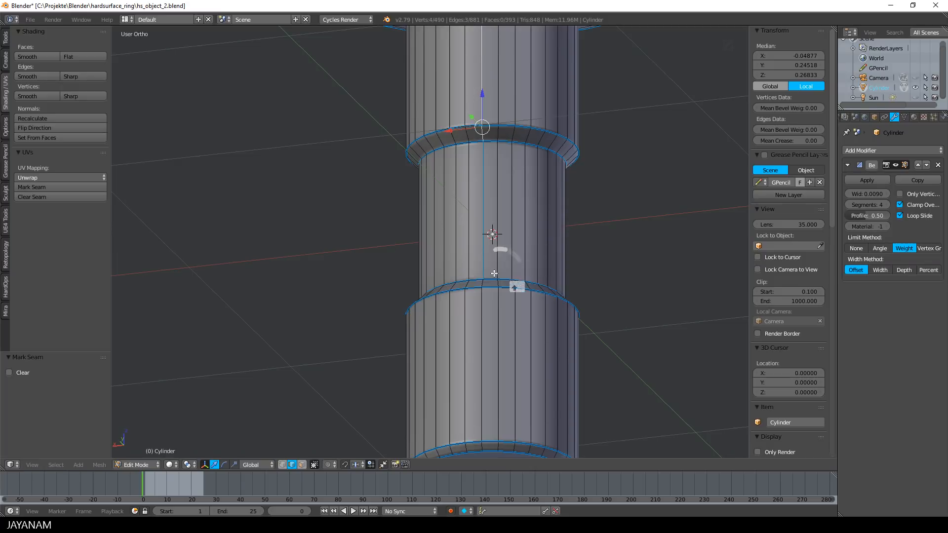
{"action": "right_click", "coordinate": [480, 282], "text": "shift"}
{"action": "right_click", "coordinate": [481, 282], "text": "shift"}
{"action": "right_click", "coordinate": [481, 316], "text": "shift"}
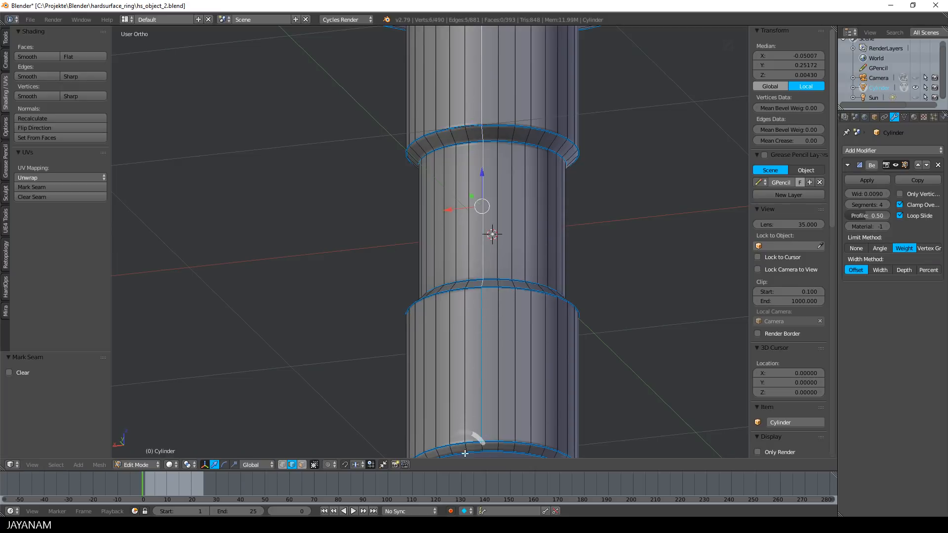
{"action": "right_click", "coordinate": [480, 446], "text": "shift"}
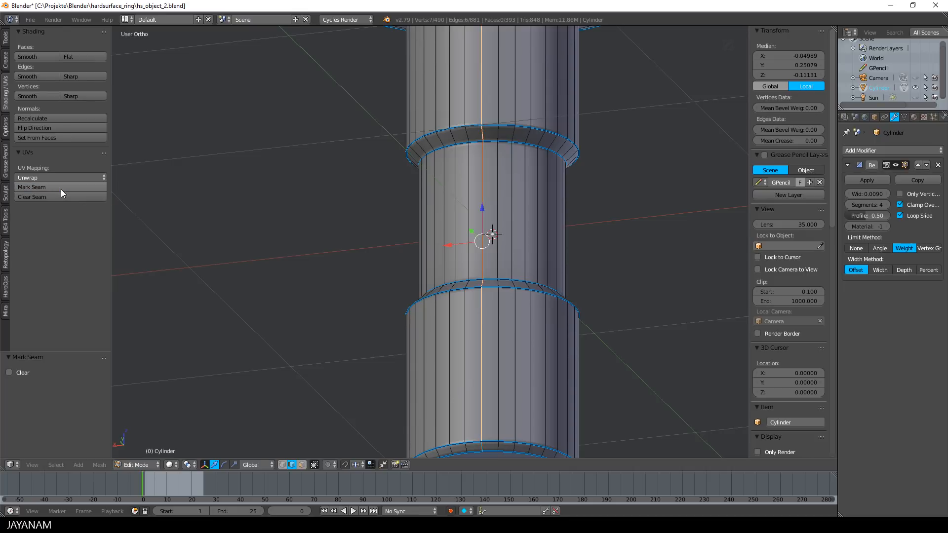
Select the entire bolt mesh and unwrap it using the marked seams
{"action": "scroll", "coordinate": [451, 242], "scroll_direction": "down", "scroll_amount": 5}
{"action": "middle_click_drag", "start_coordinate": [532, 201], "coordinate": [482, 258]}
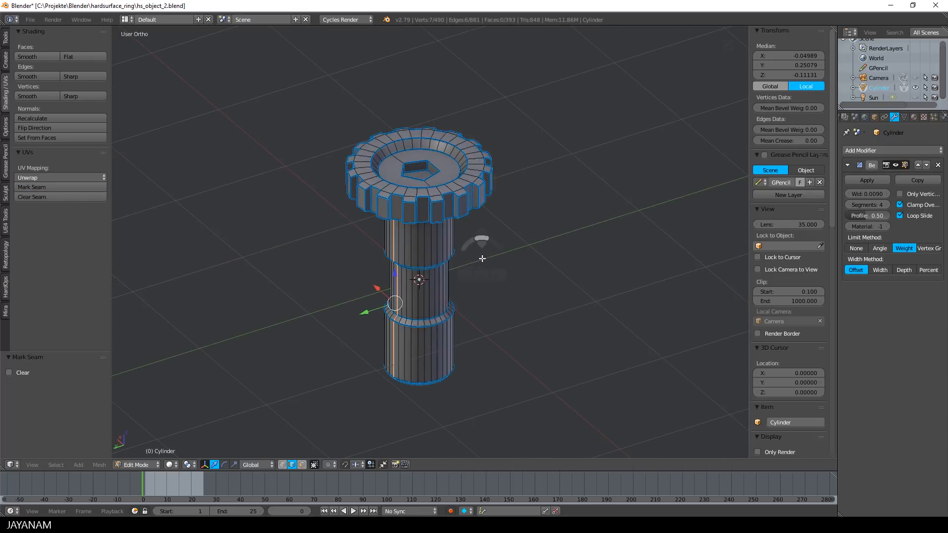
{"action": "key", "text": "a"}
{"action": "key", "text": "a"}
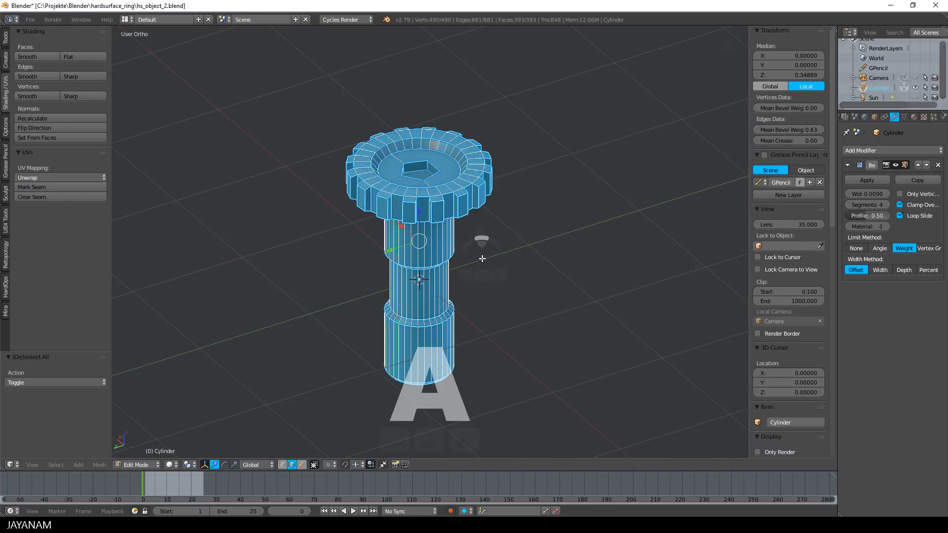
{"action": "key", "text": "u"}
{"action": "left_click", "coordinate": [481, 259]}
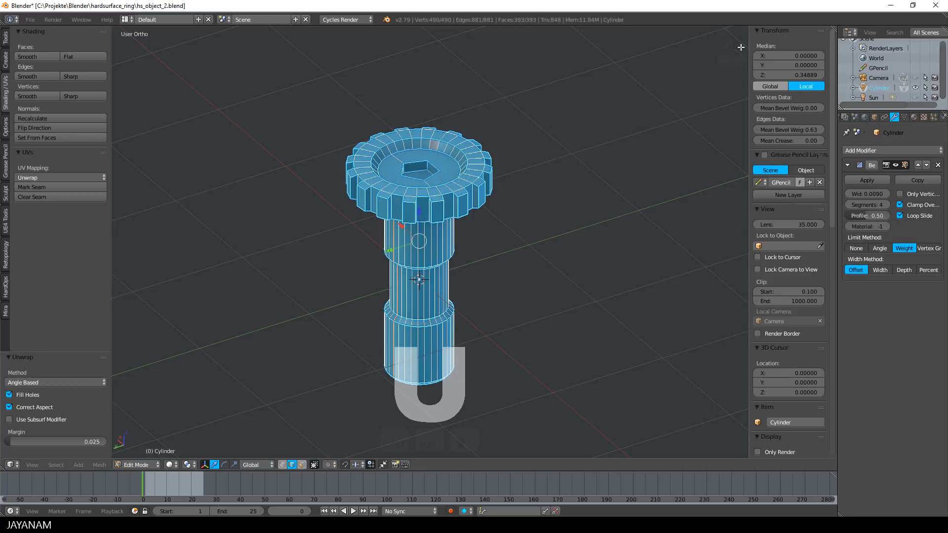
Split the 3D view into two areas and show the UV/Image Editor in the new one
{"action": "left_click_drag", "start_coordinate": [833, 28], "coordinate": [483, 148]}
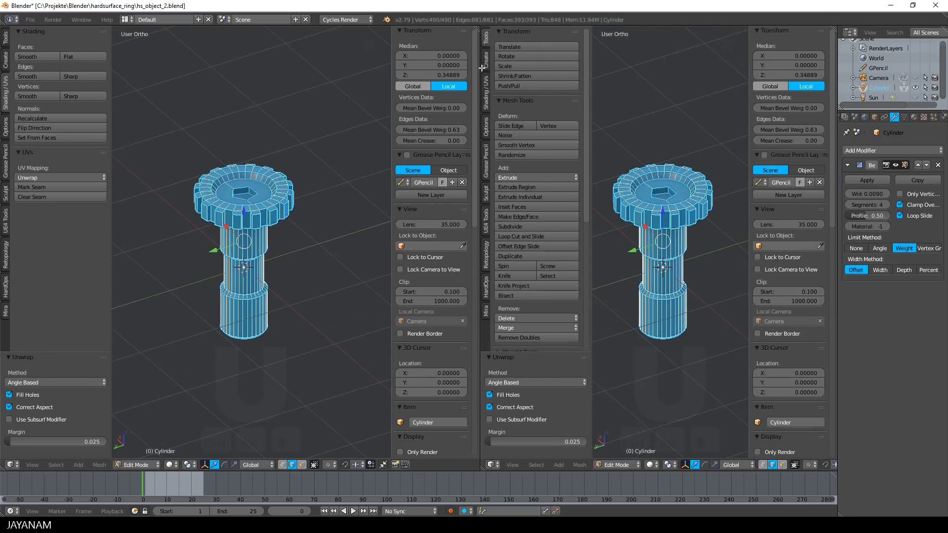
{"action": "left_click", "coordinate": [491, 465]}
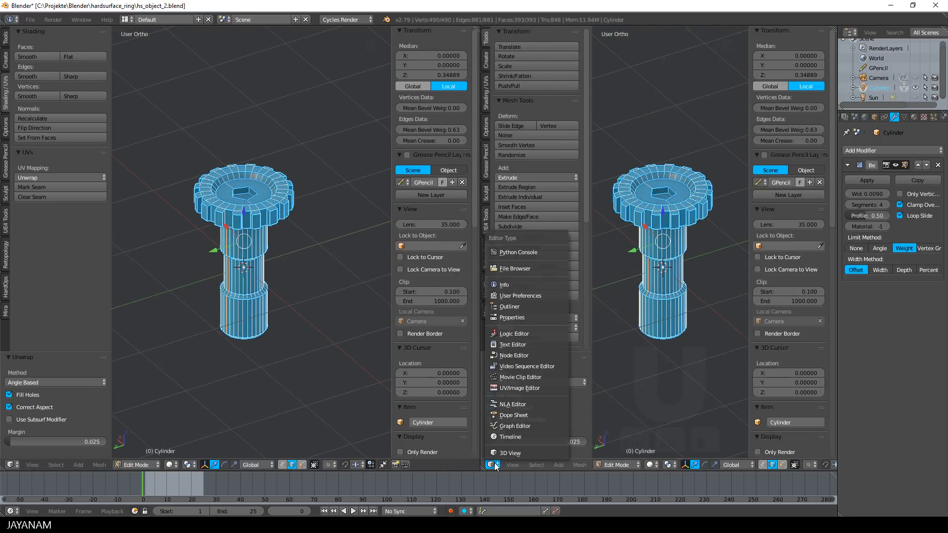
{"action": "left_click", "coordinate": [515, 388]}
{"action": "scroll", "coordinate": [640, 345], "scroll_direction": "up", "scroll_amount": 3}
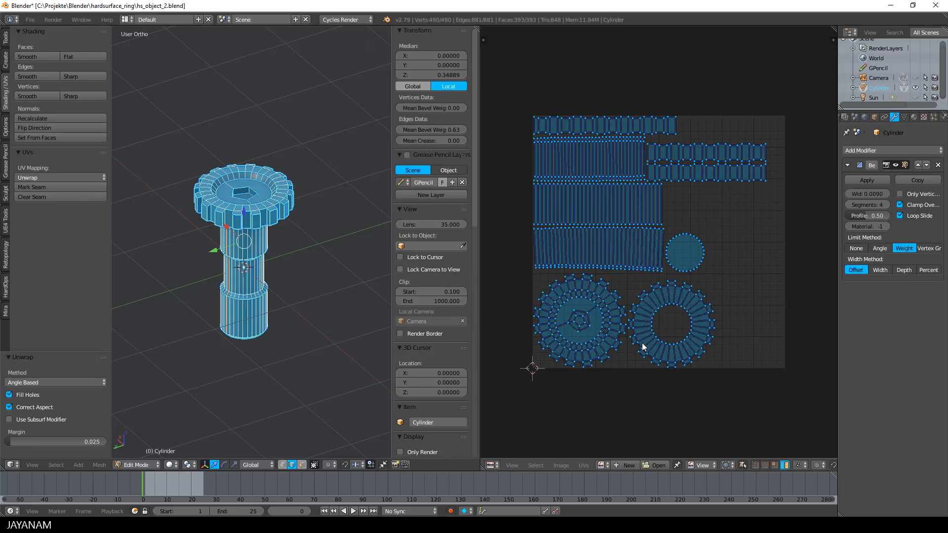
Move the circular base island about 0.24 in X and -0.30 in Y, next to the ring-shaped island
{"action": "right_click", "coordinate": [698, 260]}
{"action": "key", "text": "g"}
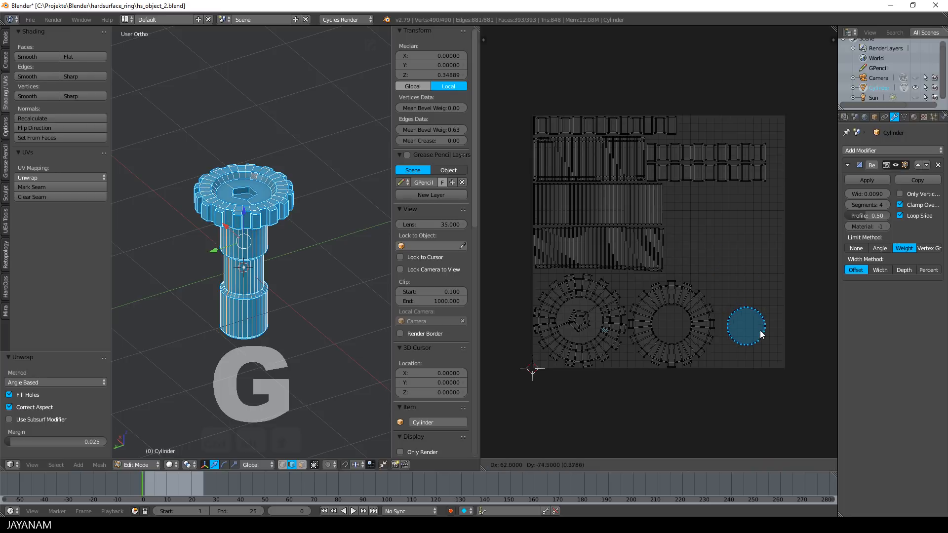
{"action": "left_click", "coordinate": [760, 335]}
Rotate the two stacked tooth-side strips by 90° and place them upright beside the rectangular shaft islands
{"action": "right_click", "coordinate": [703, 176]}
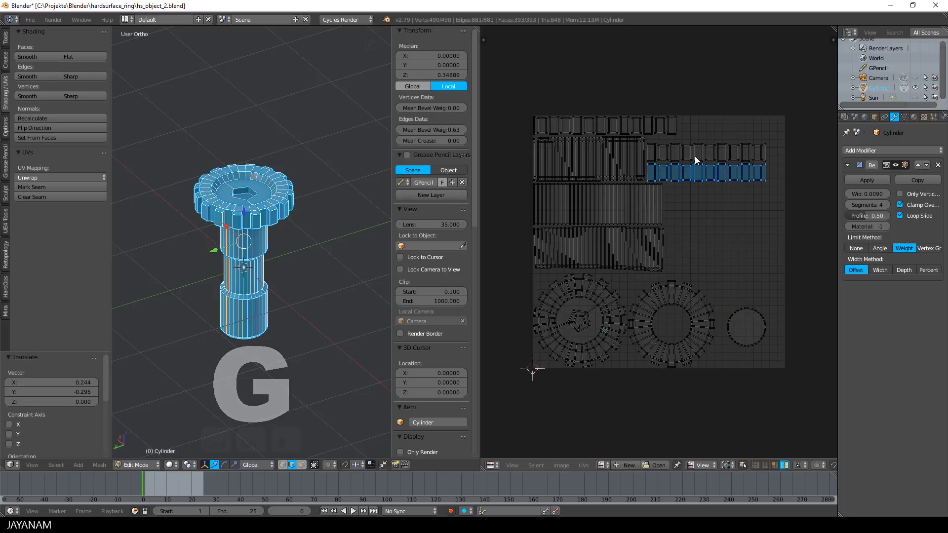
{"action": "right_click", "coordinate": [694, 156], "text": "shift"}
{"action": "key", "text": "r"}
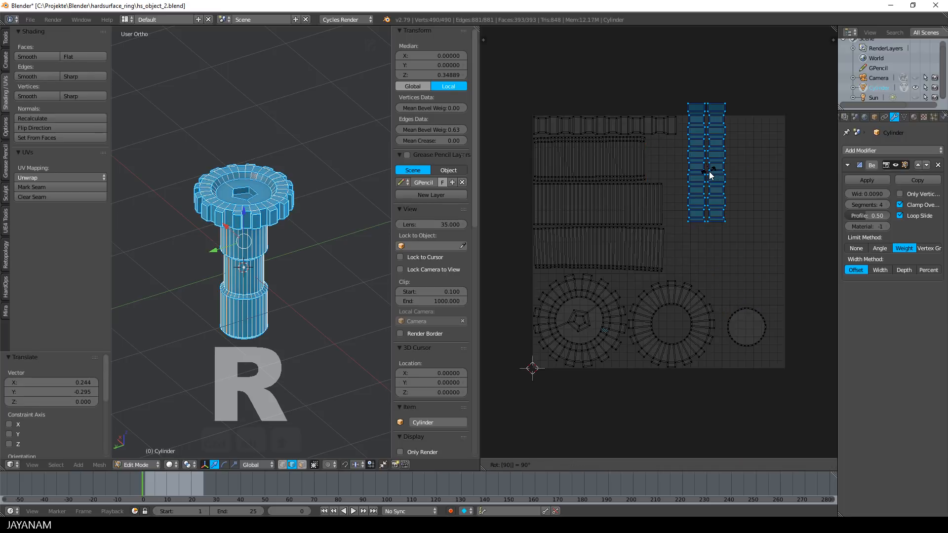
{"action": "left_click", "coordinate": [708, 171]}
{"action": "key", "text": "g"}
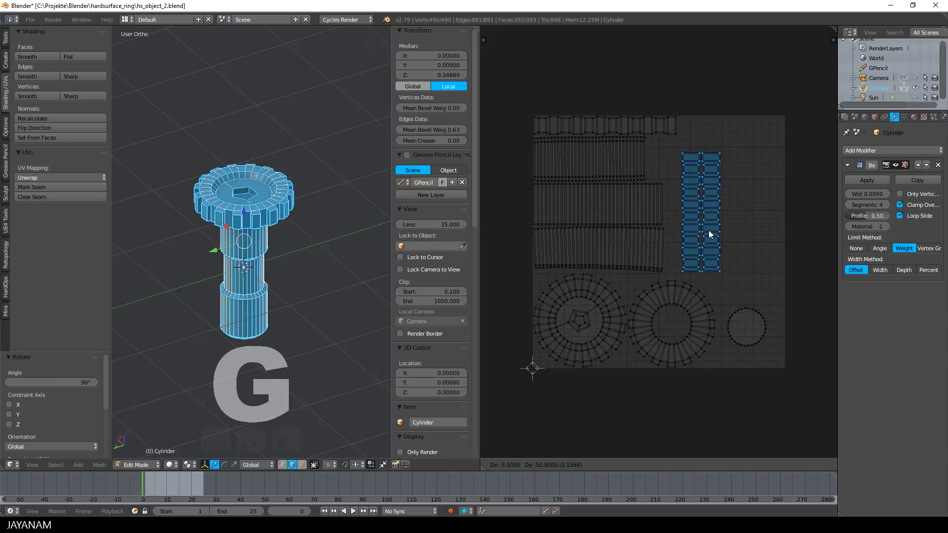
{"action": "left_click", "coordinate": [707, 226]}
Rotate the remaining tooth-side strip by 90° and place it upright above the circular island, beside the other two strips
{"action": "right_click", "coordinate": [647, 127]}
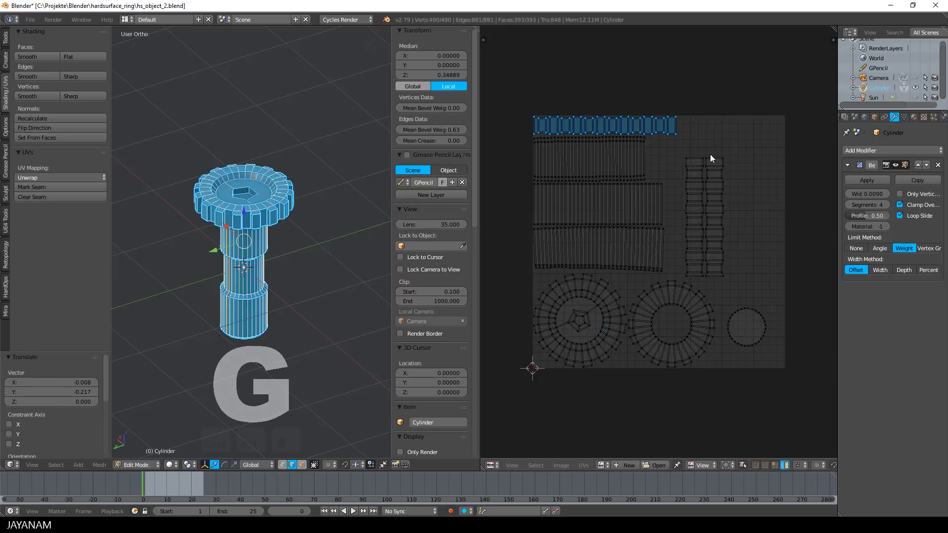
{"action": "key", "text": "g"}
{"action": "left_click", "coordinate": [792, 250]}
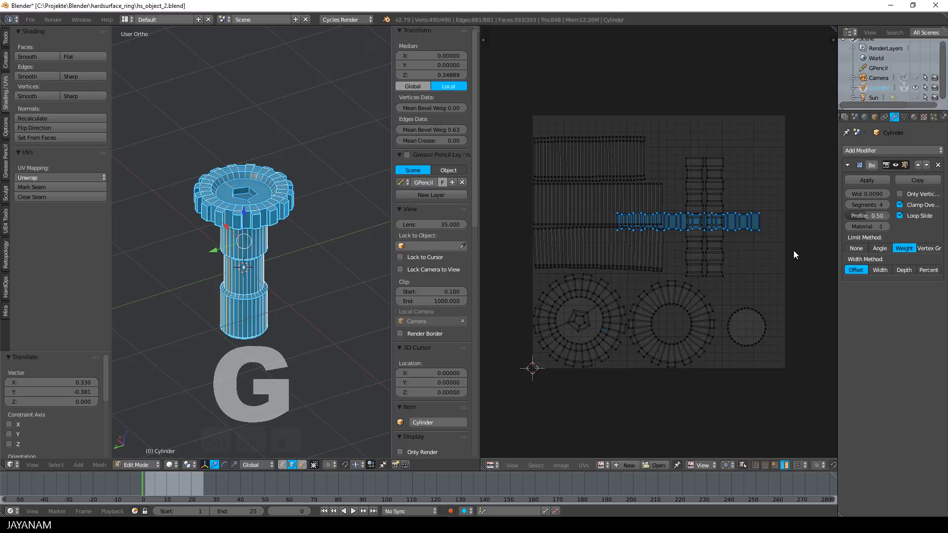
{"action": "type", "text": "r90"}
{"action": "key", "text": "Return"}
{"action": "key", "text": "g"}
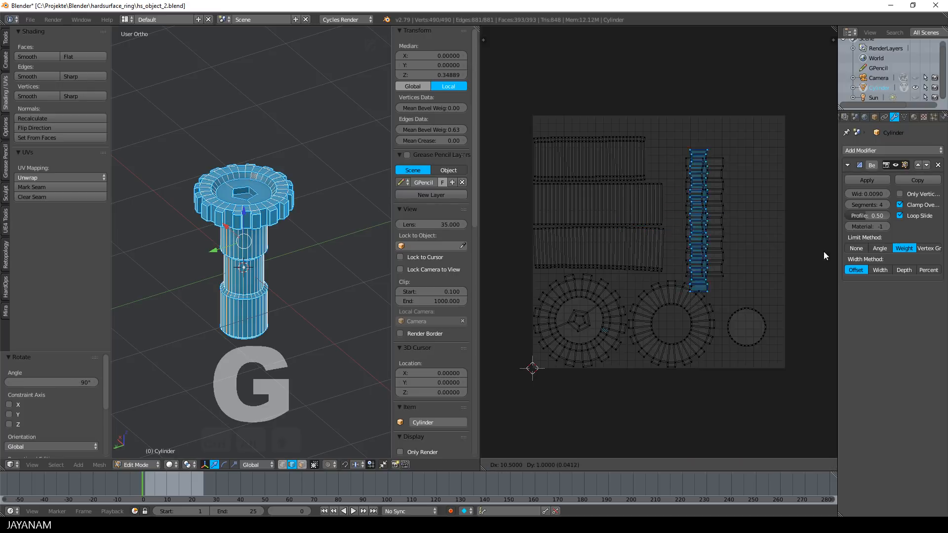
{"action": "left_click", "coordinate": [496, 250]}
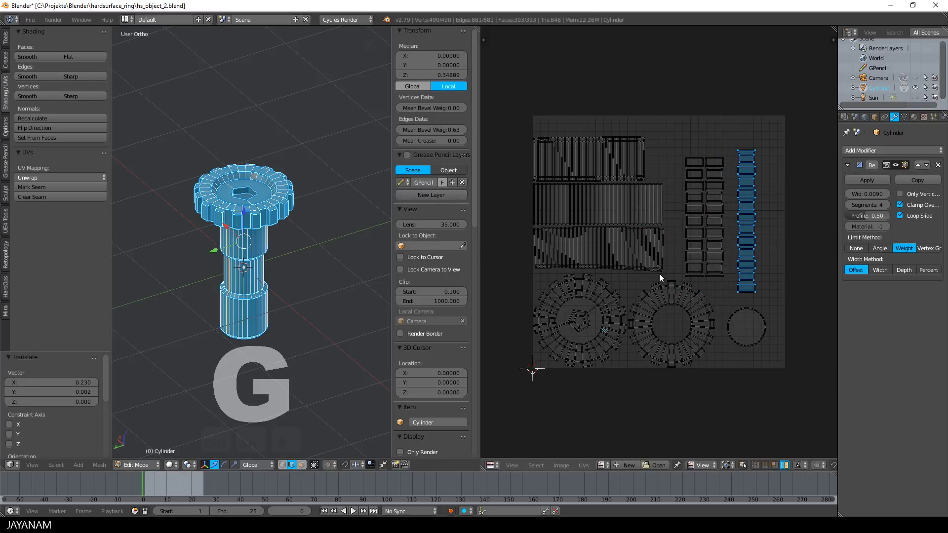
Centre all UV islands within the UV square and scale them up by about 1.043
{"action": "key", "text": "a"}
{"action": "key", "text": "g"}
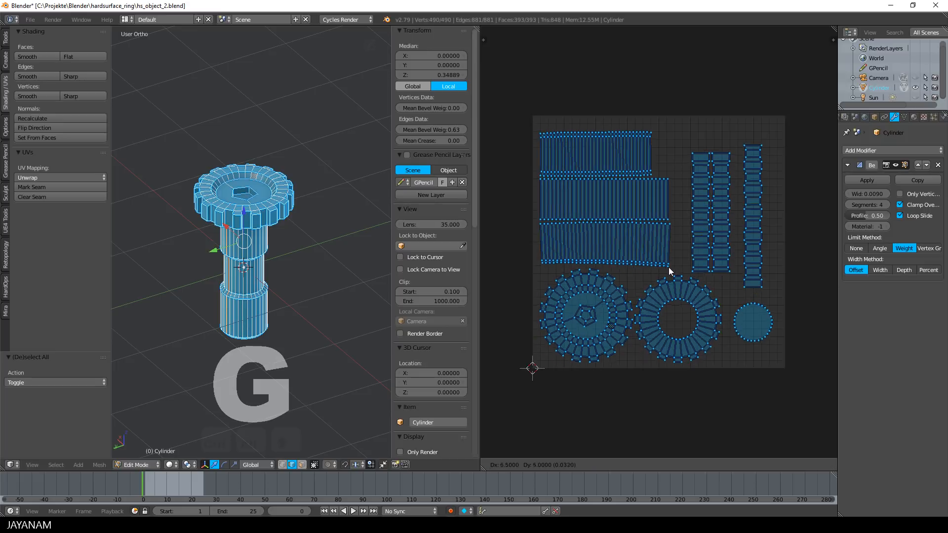
{"action": "left_click", "coordinate": [670, 271]}
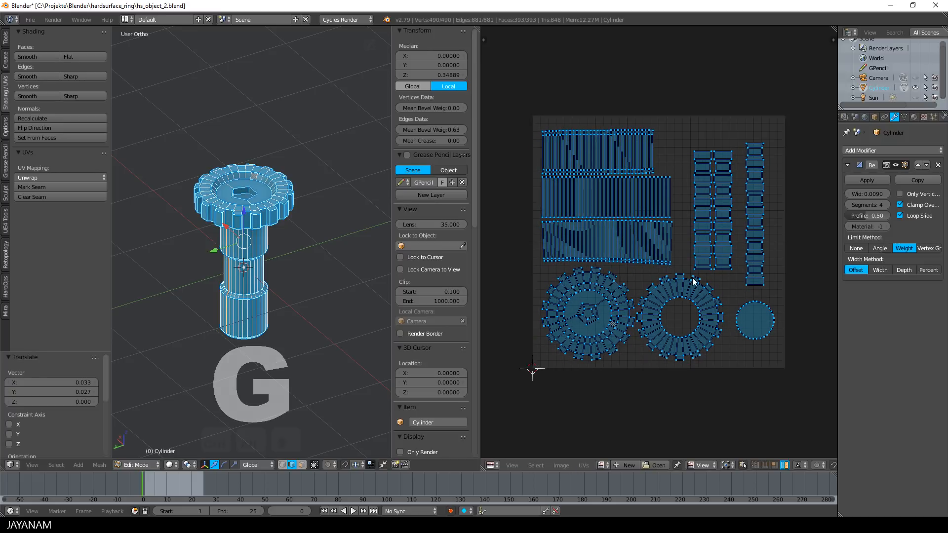
{"action": "key", "text": "s"}
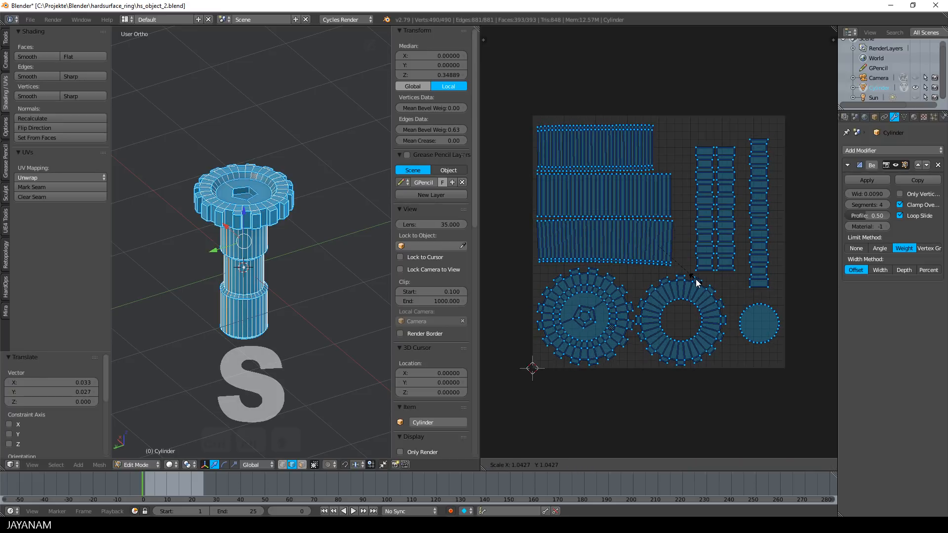
{"action": "left_click", "coordinate": [697, 282]}
{"action": "key", "text": "g"}
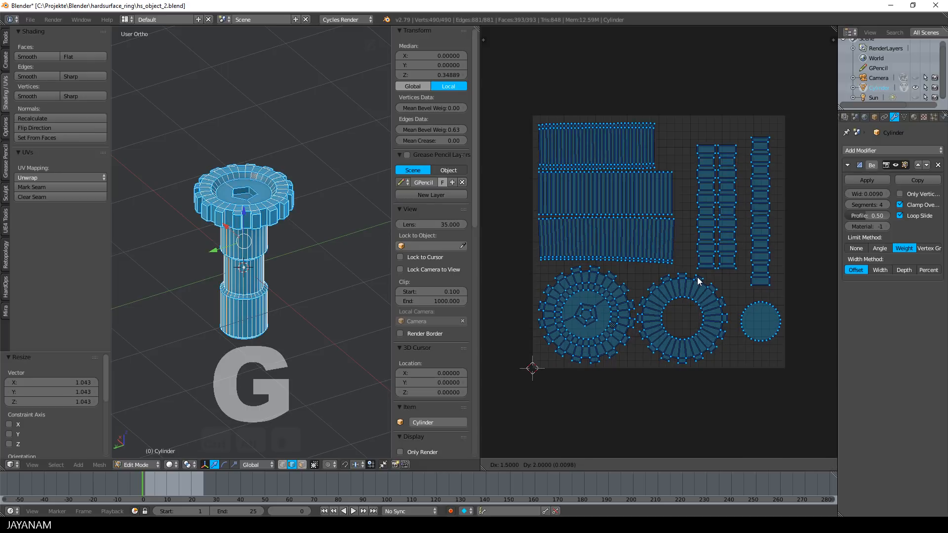
{"action": "left_click", "coordinate": [690, 269]}
Straighten each of the three rectangular shaft islands into a regular grid with respect to its shape
{"action": "right_click", "coordinate": [603, 152]}
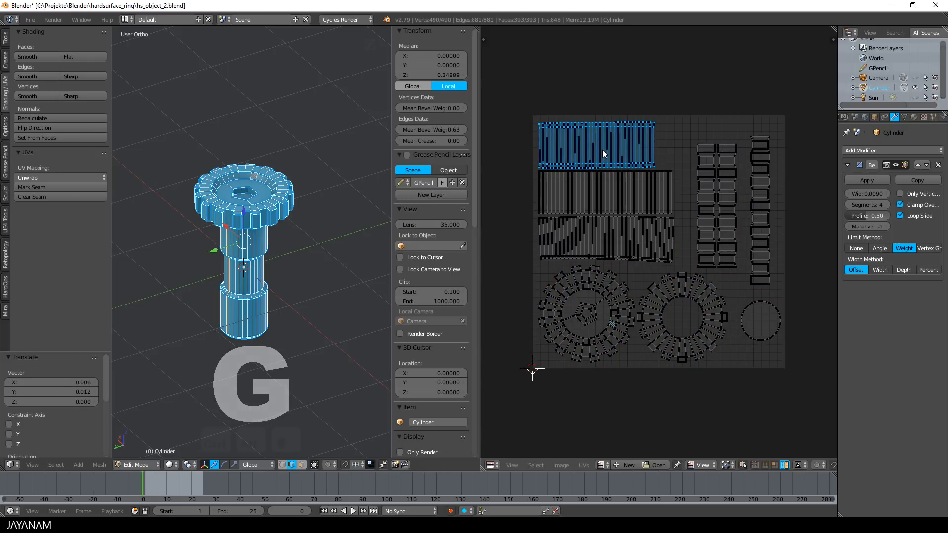
{"action": "key", "text": "alt+e"}
{"action": "right_click", "coordinate": [605, 193]}
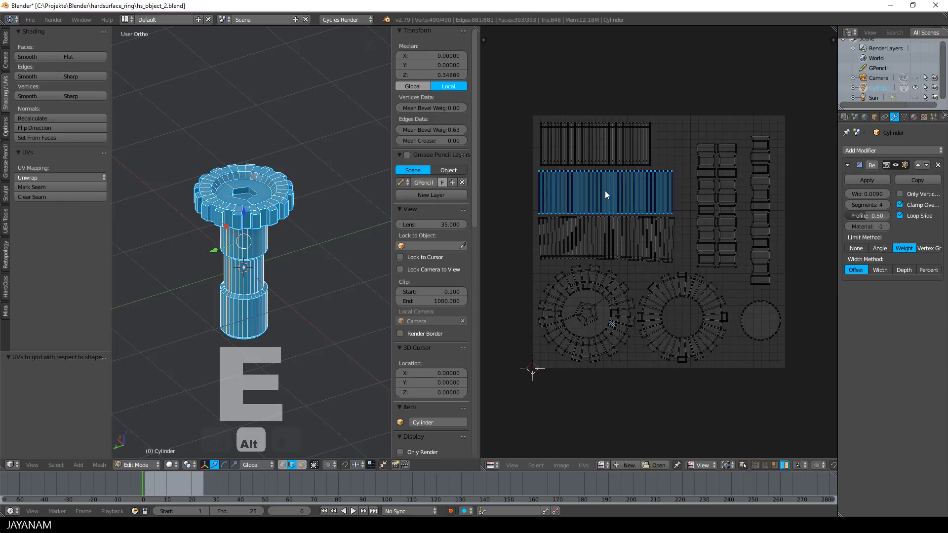
{"action": "key", "text": "alt+e"}
{"action": "right_click", "coordinate": [608, 238]}
{"action": "key", "text": "alt+e"}
Move the middle shaft island about 0.023 in X and 0.006 in Y, away from the UV square's edge
{"action": "right_click", "coordinate": [621, 201]}
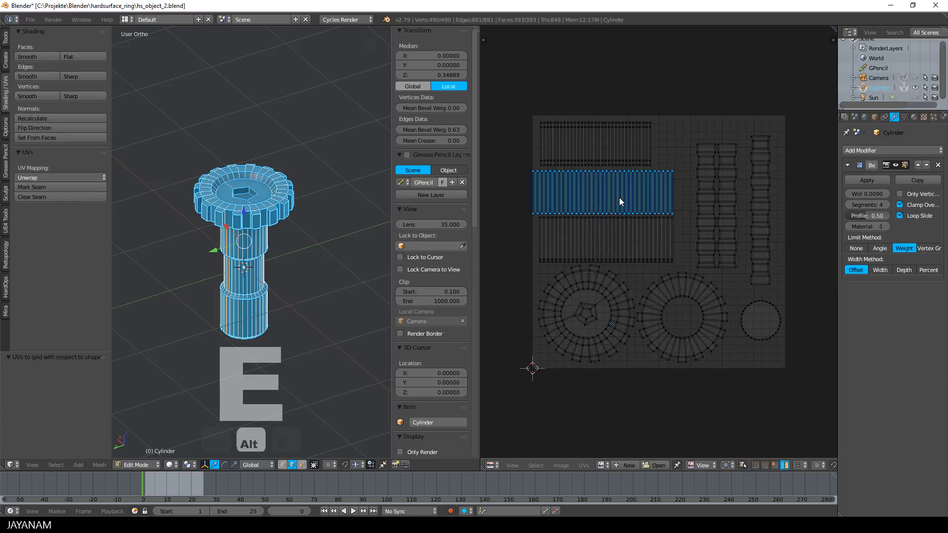
{"action": "key", "text": "g"}
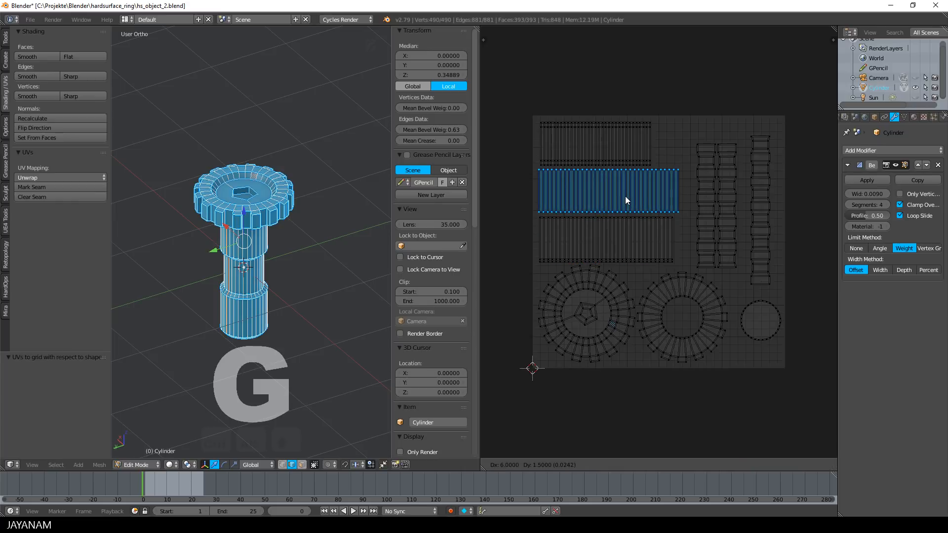
{"action": "left_click", "coordinate": [624, 197]}
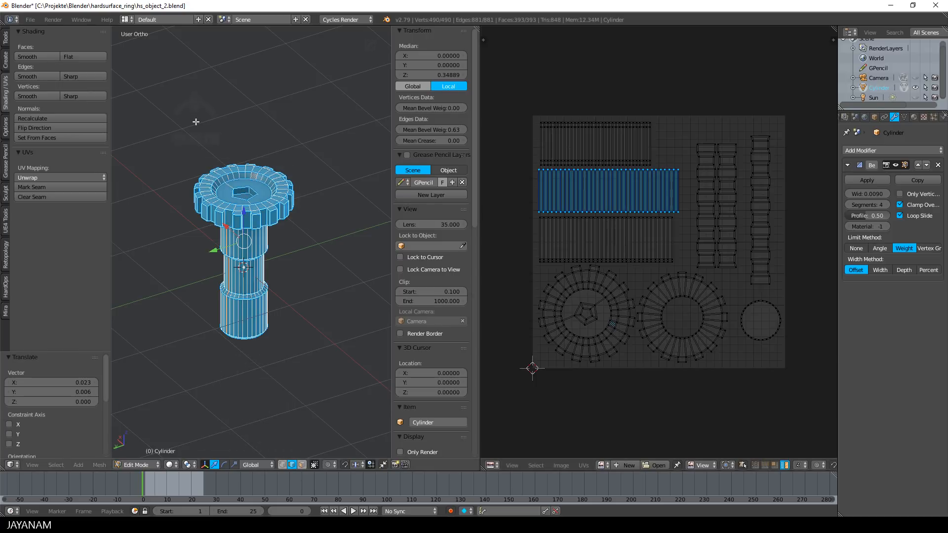
Save the file in Object Mode and export only the selected object's mesh as FBX, overwriting hs_object_2.fbx
{"action": "key", "text": "Tab"}
{"action": "key", "text": "ctrl+s"}
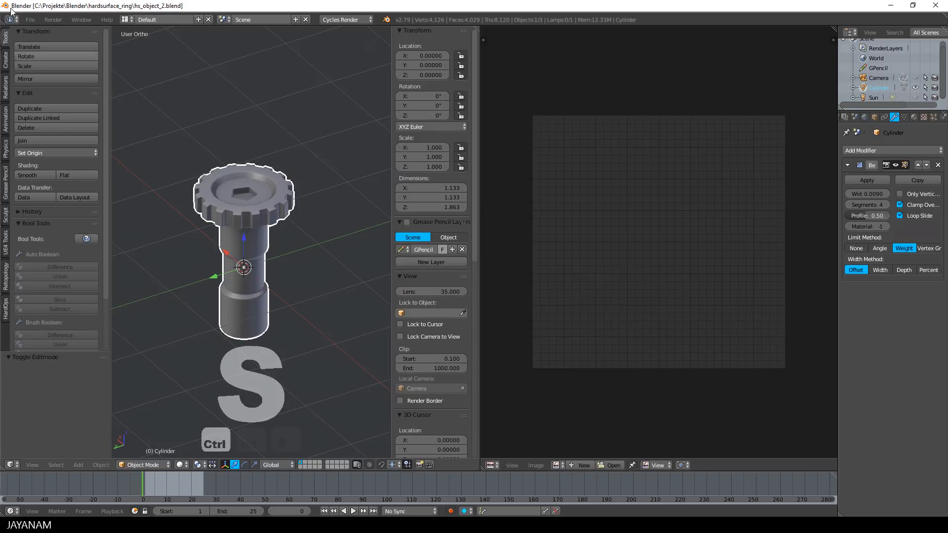
{"action": "left_click", "coordinate": [30, 19]}
{"action": "mouse_move", "coordinate": [53, 218]}
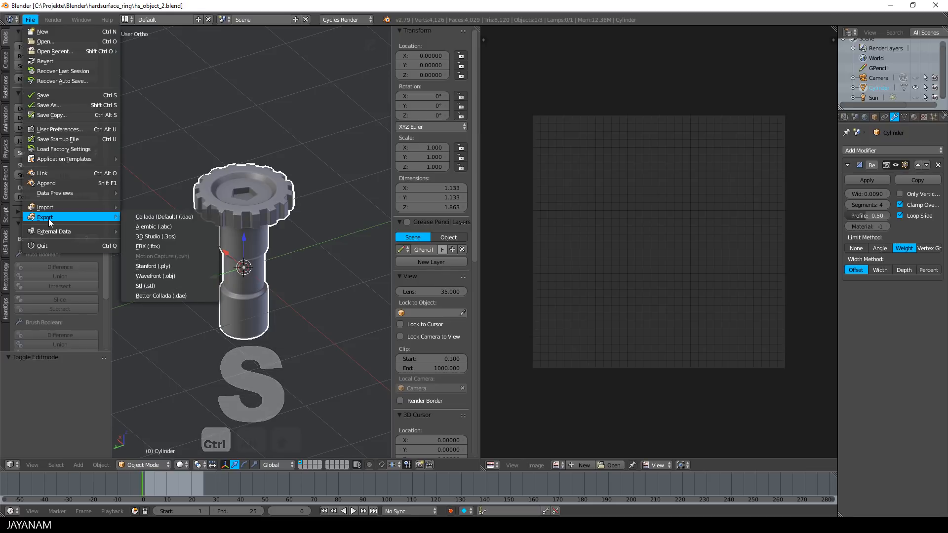
{"action": "left_click", "coordinate": [148, 246]}
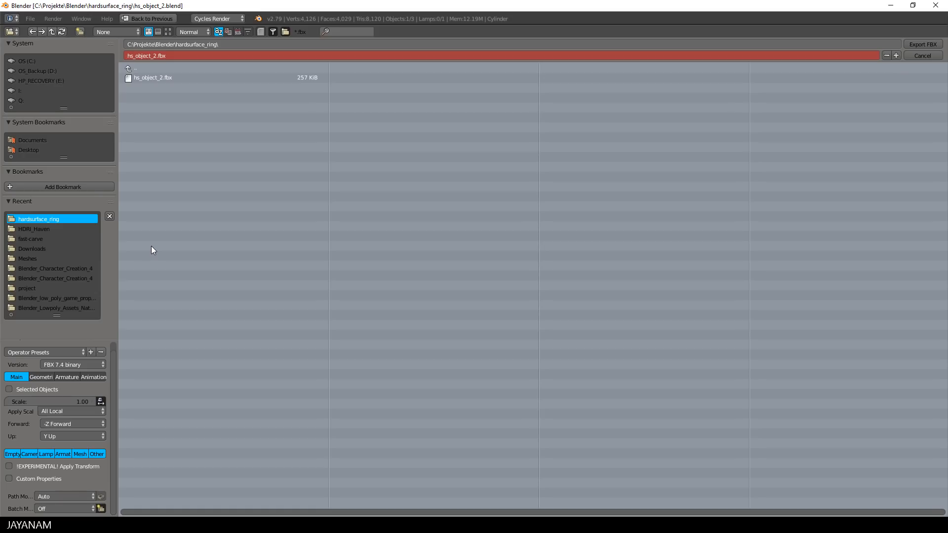
{"action": "left_click", "coordinate": [82, 454]}
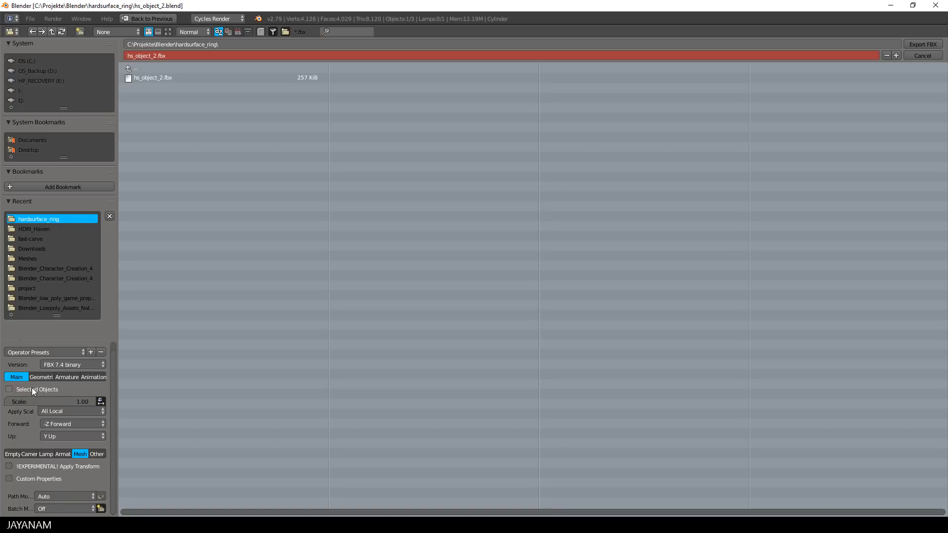
{"action": "left_click", "coordinate": [133, 79]}
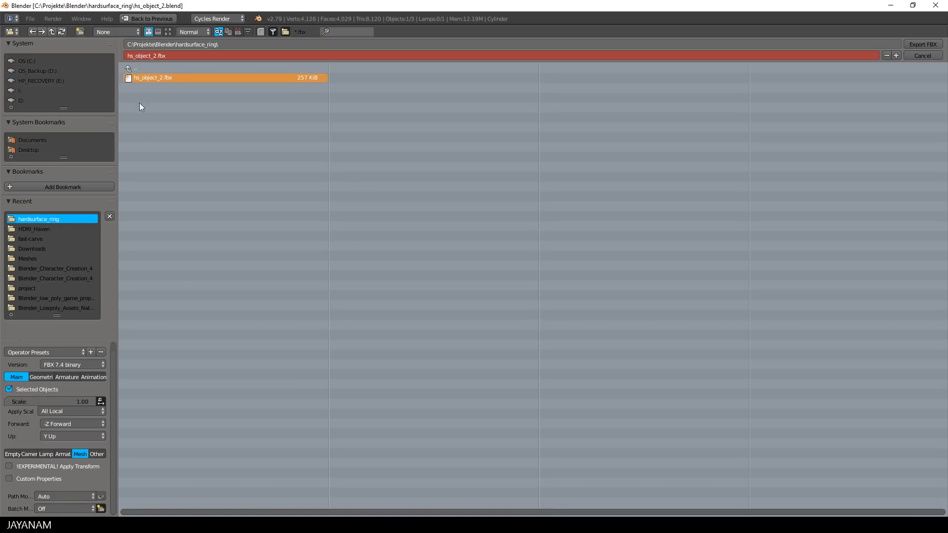
{"action": "left_click", "coordinate": [915, 46]}
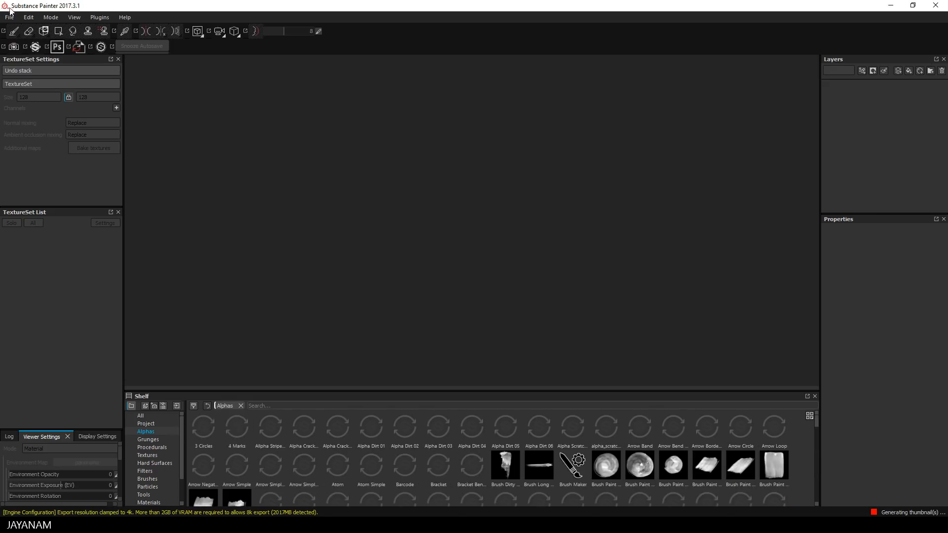
Create a new project using the hs_object_2.fbx mesh, with the default DirectX normal format and 2048 document resolution
{"action": "left_click", "coordinate": [10, 17]}
{"action": "left_click", "coordinate": [19, 29]}
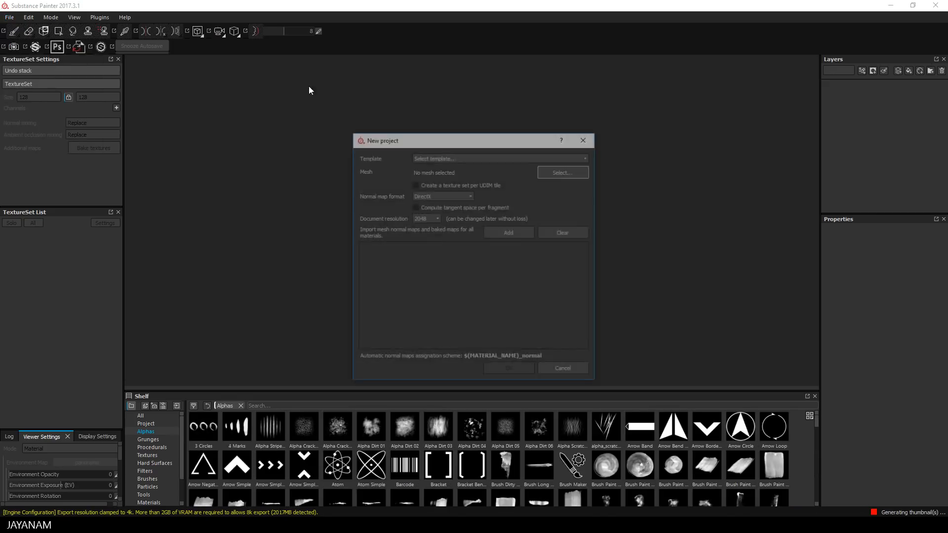
{"action": "left_click", "coordinate": [579, 174]}
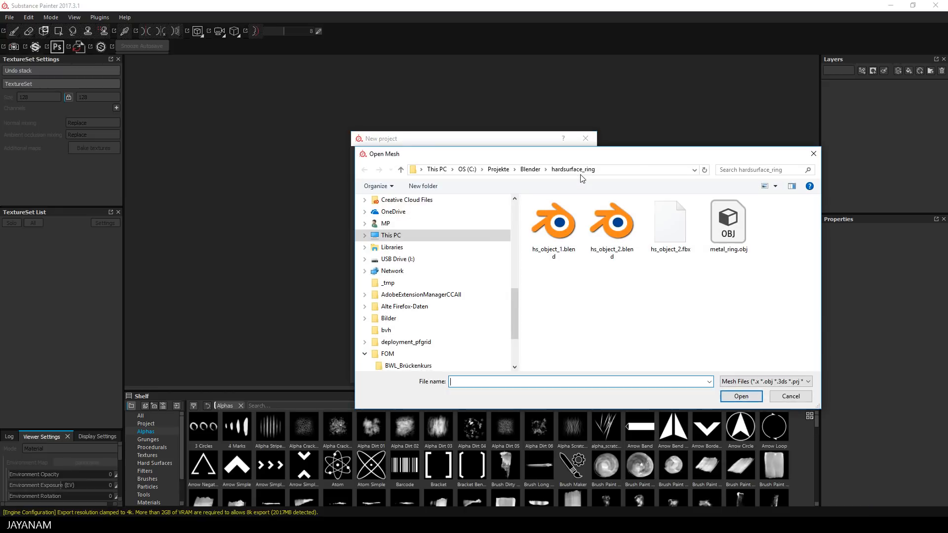
{"action": "left_click", "coordinate": [670, 226]}
{"action": "left_click", "coordinate": [740, 396]}
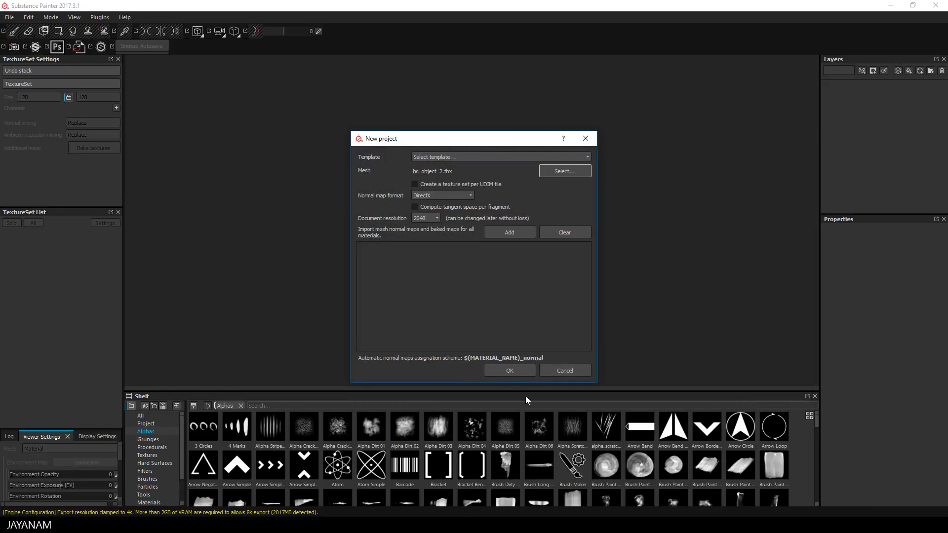
{"action": "left_click", "coordinate": [500, 371]}
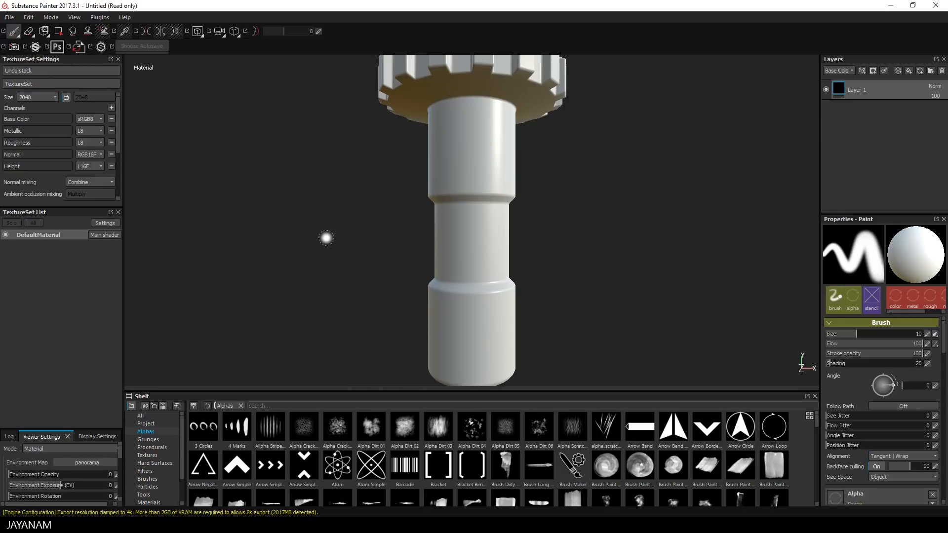
Bake all additional maps except ID for DefaultMaterial at an output size of 2048
{"action": "scroll", "coordinate": [455, 205], "scroll_direction": "up", "scroll_amount": 3}
{"action": "scroll", "coordinate": [502, 214], "scroll_direction": "down", "scroll_amount": 3}
{"action": "scroll", "coordinate": [502, 213], "scroll_direction": "down", "scroll_amount": 2}
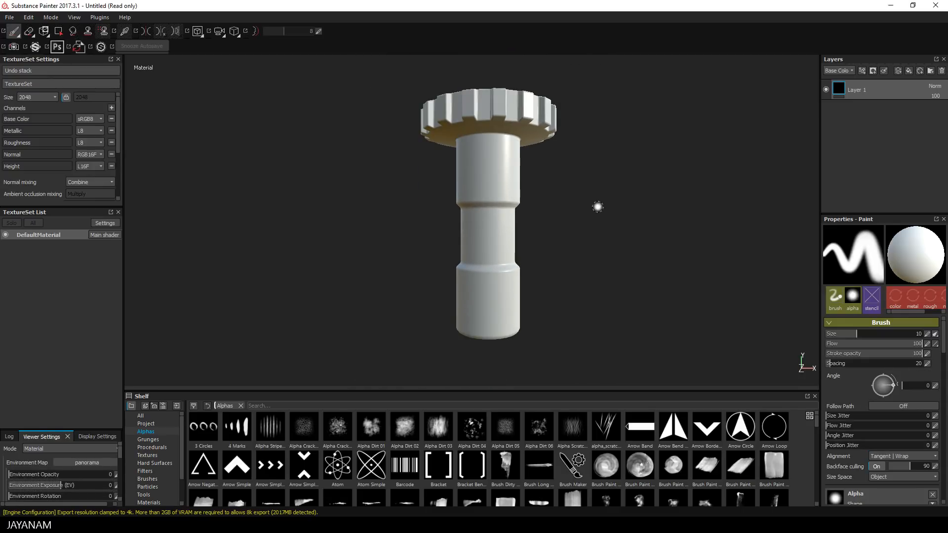
{"action": "left_click_drag", "start_coordinate": [597, 206], "coordinate": [559, 237], "text": "alt"}
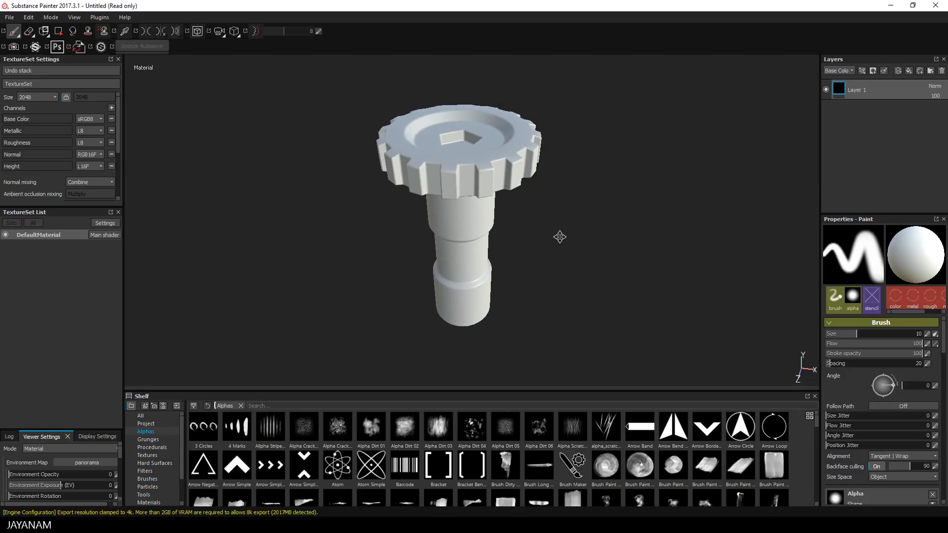
{"action": "scroll", "coordinate": [65, 165], "scroll_direction": "down", "scroll_amount": 3}
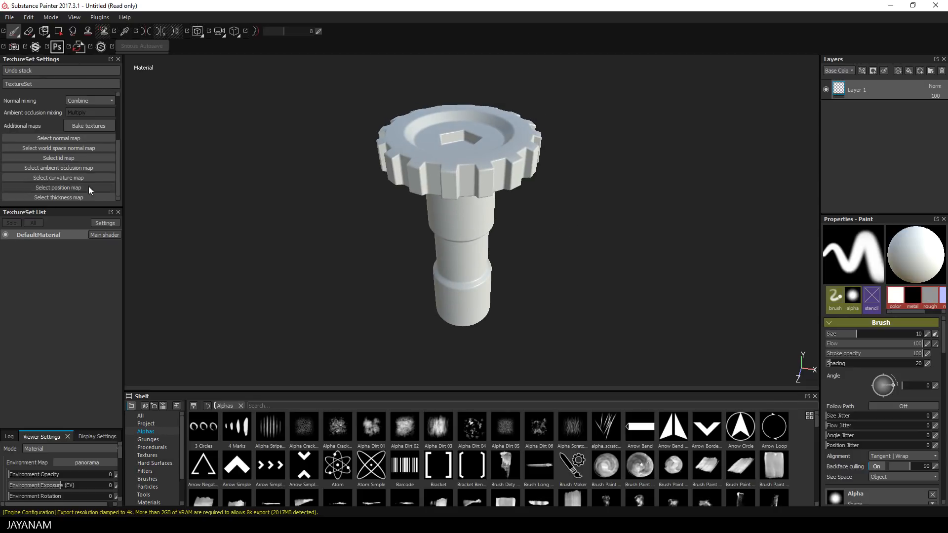
{"action": "left_click", "coordinate": [90, 126]}
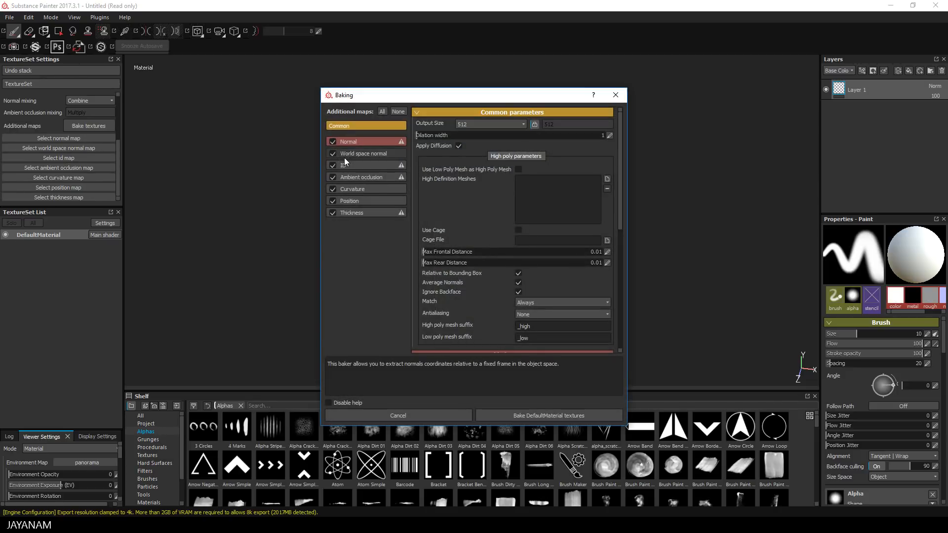
{"action": "left_click", "coordinate": [523, 125]}
{"action": "left_click", "coordinate": [471, 171]}
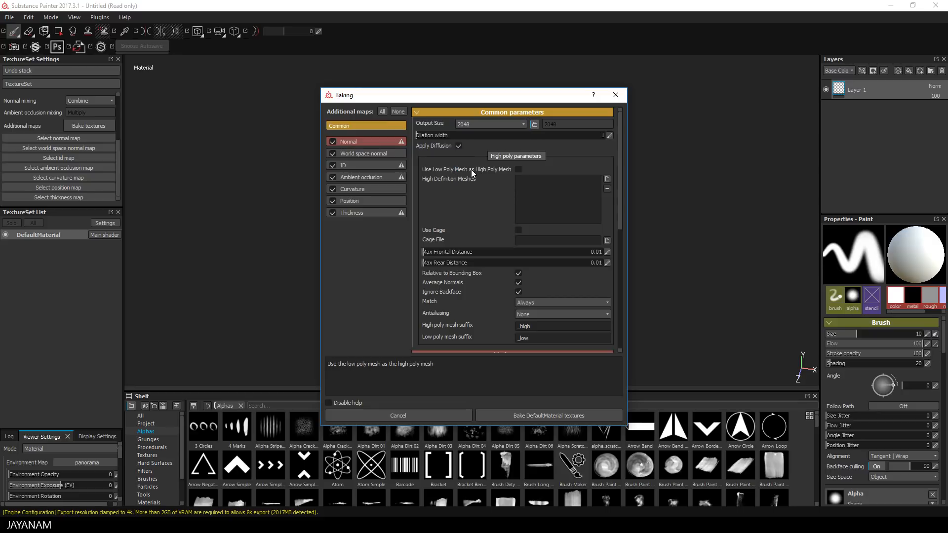
{"action": "left_click", "coordinate": [333, 167]}
{"action": "left_click", "coordinate": [514, 416]}
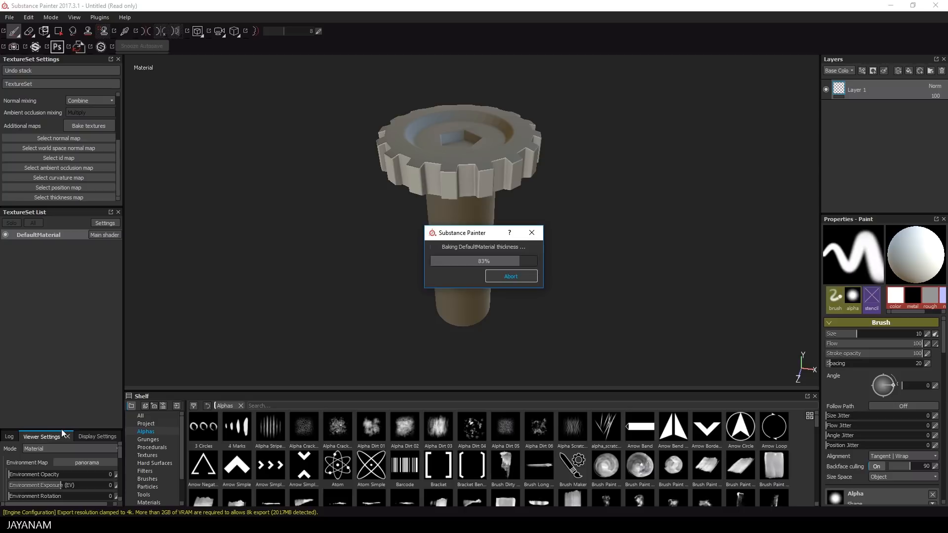
Set the environment opacity to 12 and enable viewport shadows with a shadows opacity of 74
{"action": "left_click_drag", "start_coordinate": [68, 428], "coordinate": [80, 298]}
{"action": "left_click", "coordinate": [21, 344]}
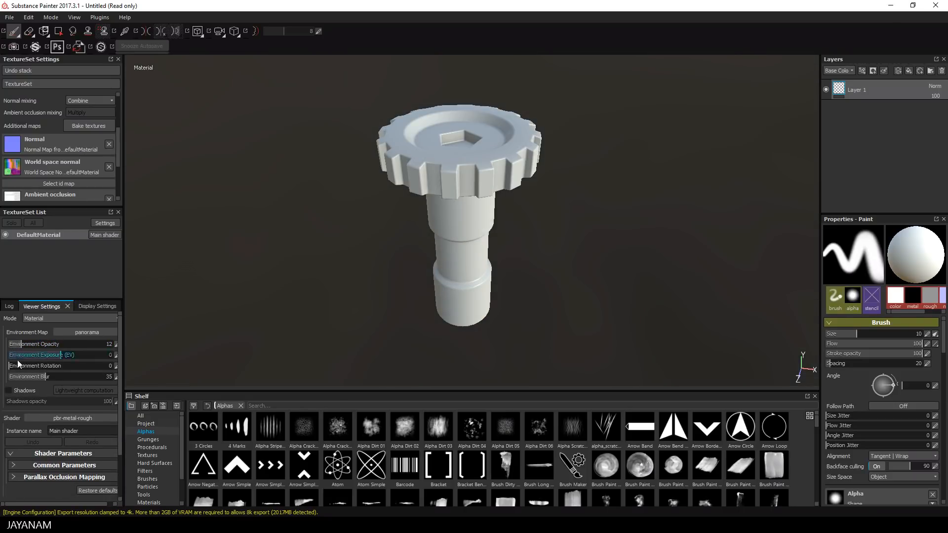
{"action": "left_click", "coordinate": [9, 390]}
{"action": "left_click_drag", "start_coordinate": [110, 402], "coordinate": [83, 404]}
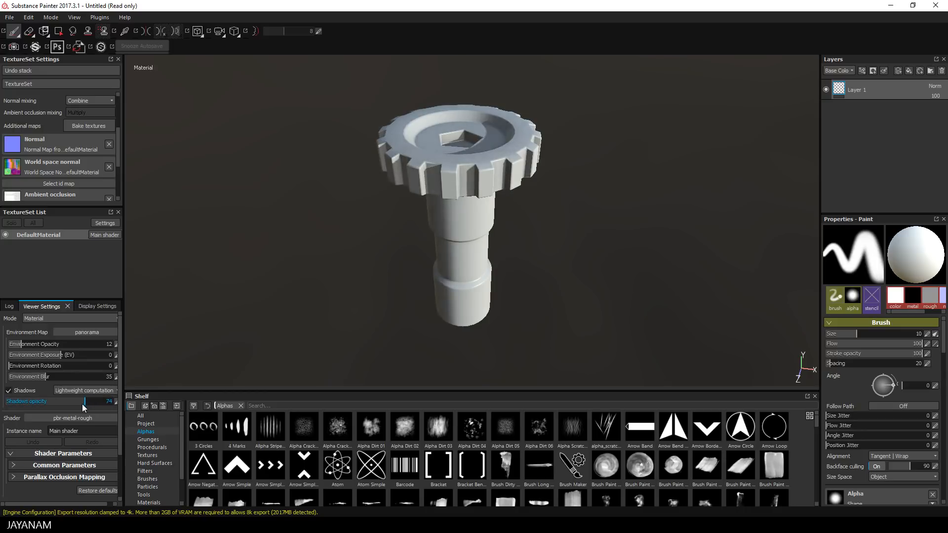
Activate the camera's post effects with antialiasing enabled
{"action": "left_click", "coordinate": [85, 307]}
{"action": "left_click", "coordinate": [33, 371]}
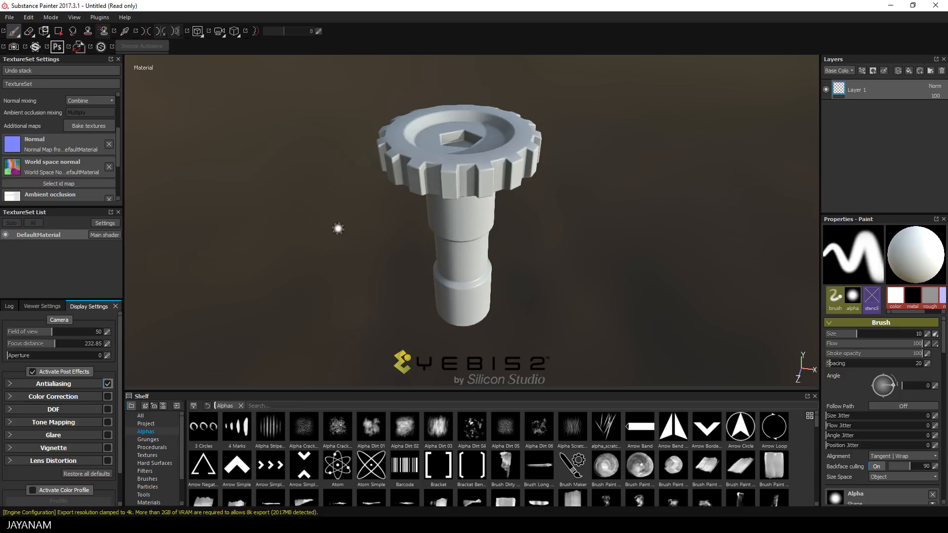
{"action": "left_click_drag", "start_coordinate": [338, 226], "coordinate": [378, 226], "text": "alt"}
{"action": "scroll", "coordinate": [144, 484], "scroll_direction": "down", "scroll_amount": 1}
Add the Steel scratched smart material to the layer stack beneath Layer 1
{"action": "left_click", "coordinate": [154, 488]}
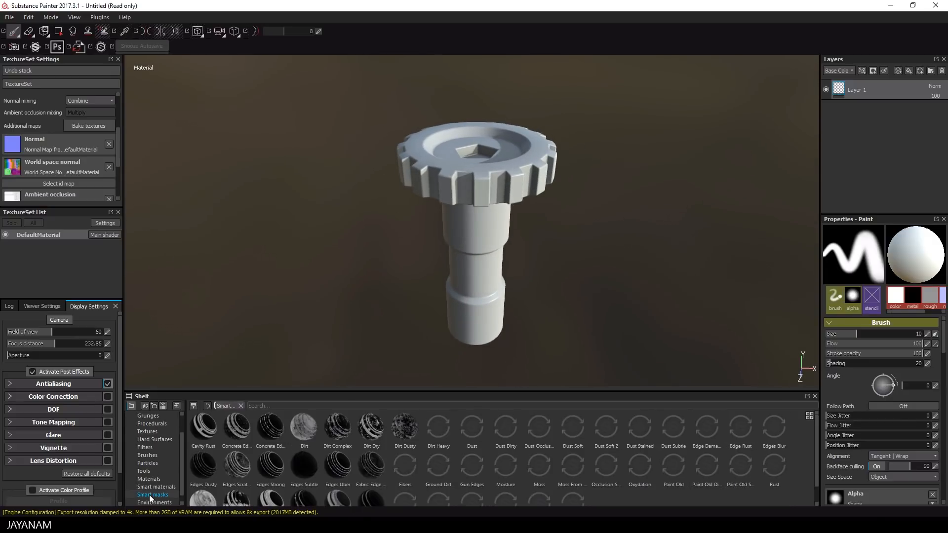
{"action": "scroll", "coordinate": [345, 459], "scroll_direction": "down", "scroll_amount": 3}
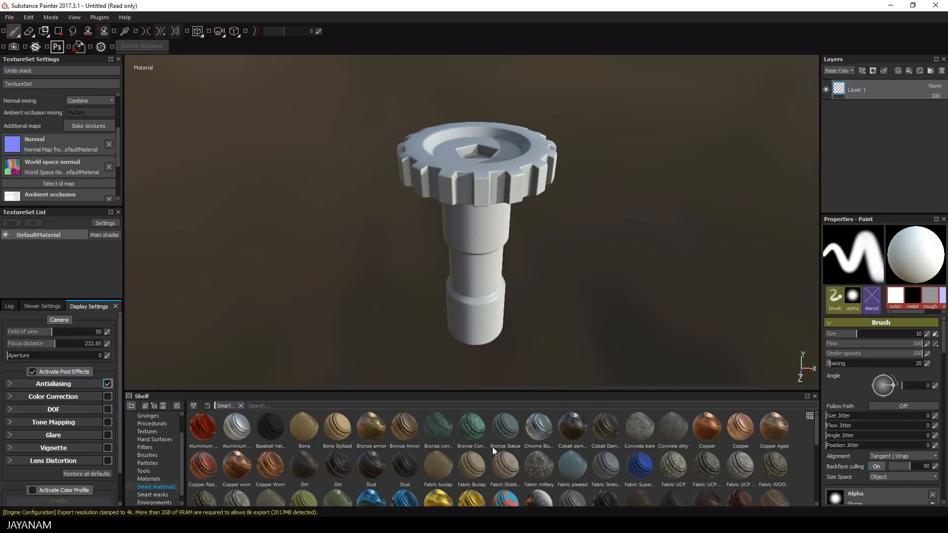
{"action": "scroll", "coordinate": [589, 475], "scroll_direction": "down", "scroll_amount": 3}
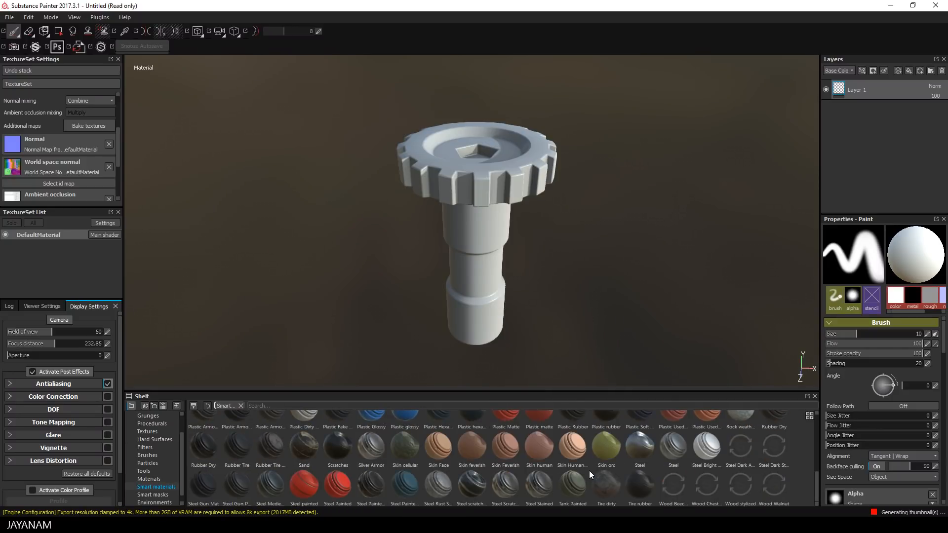
{"action": "left_click_drag", "start_coordinate": [473, 487], "coordinate": [884, 88]}
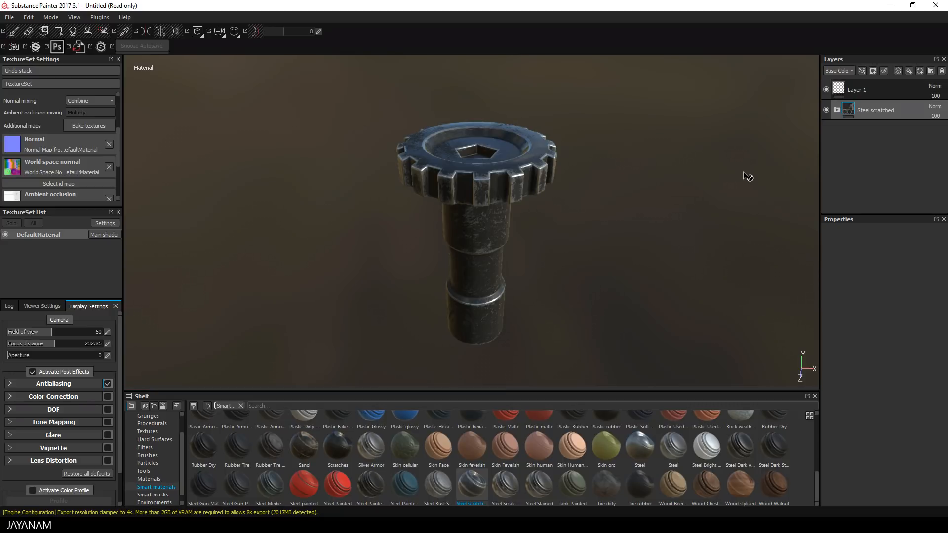
In the Coating mask's MG Metal Edge Wear generator, set Curvature Weight to 0.2 and Wear Level to 0.8
{"action": "left_click_drag", "start_coordinate": [643, 170], "coordinate": [607, 181], "text": "alt"}
{"action": "left_click", "coordinate": [837, 110]}
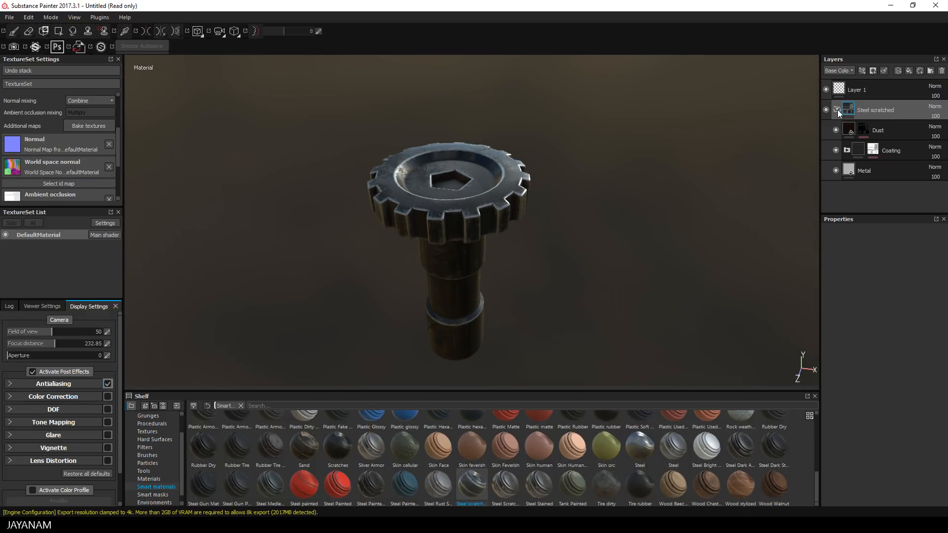
{"action": "left_click", "coordinate": [846, 150]}
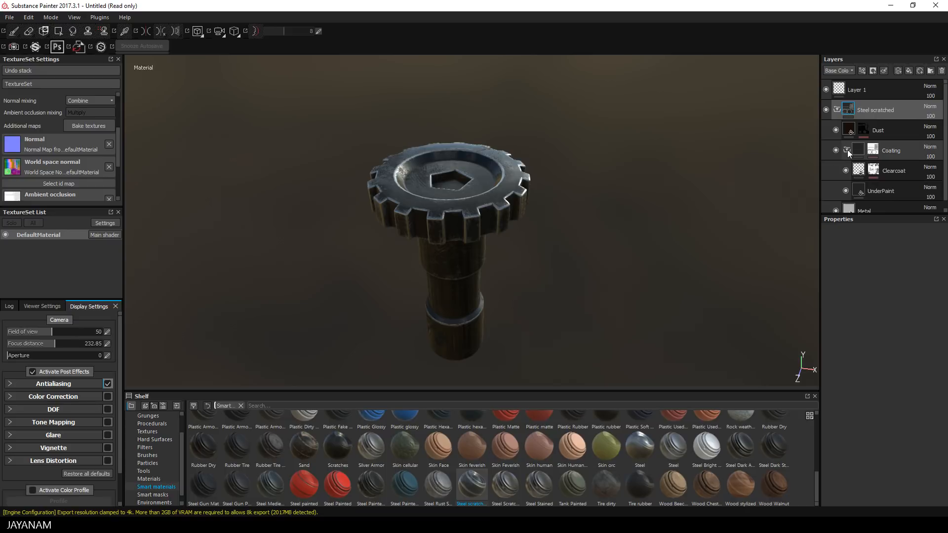
{"action": "left_click", "coordinate": [875, 169]}
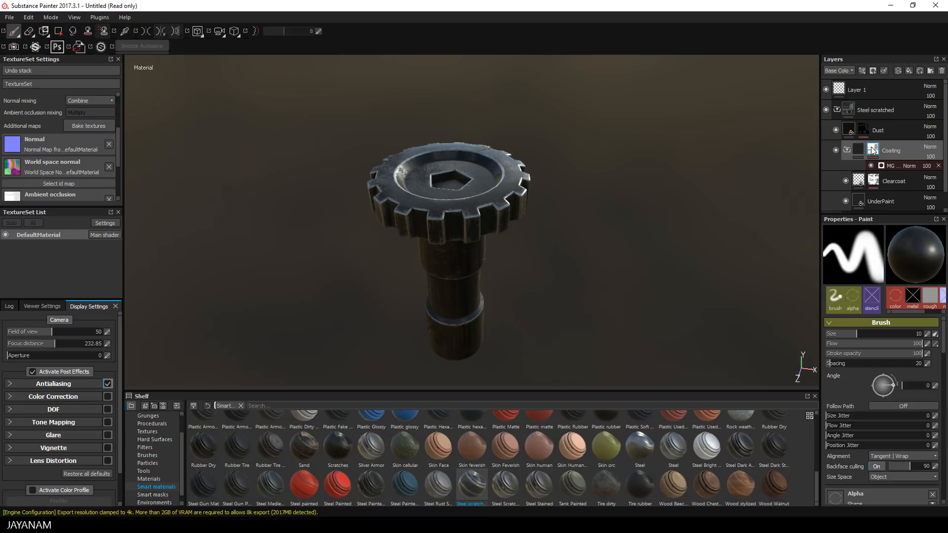
{"action": "left_click", "coordinate": [893, 166]}
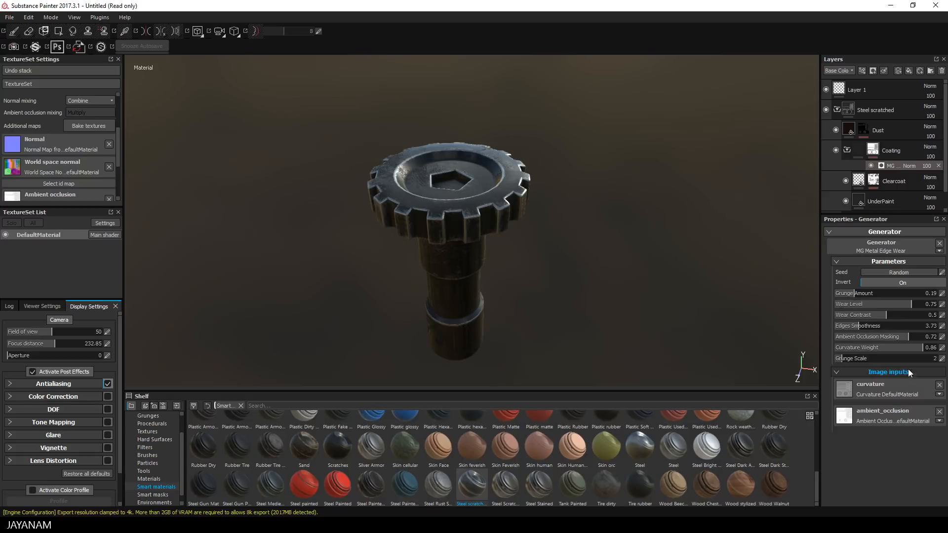
{"action": "left_click_drag", "start_coordinate": [907, 347], "coordinate": [854, 353]}
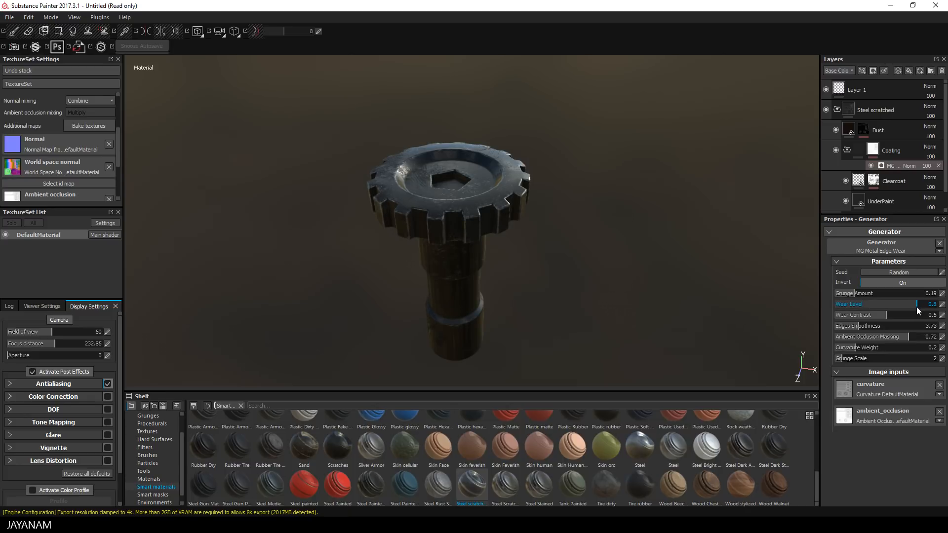
{"action": "left_click_drag", "start_coordinate": [561, 157], "coordinate": [666, 161], "text": "alt"}
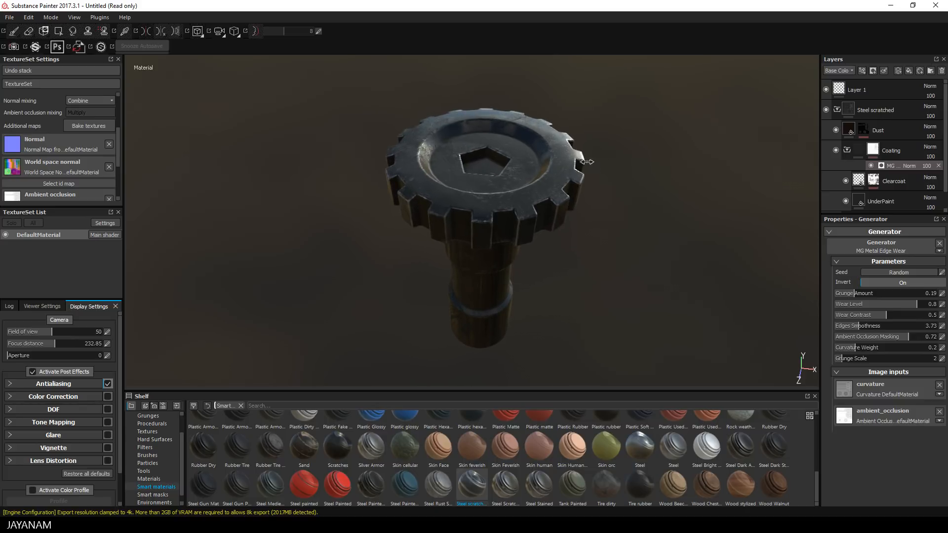
{"action": "left_click_drag", "start_coordinate": [590, 166], "coordinate": [603, 159], "text": "alt"}
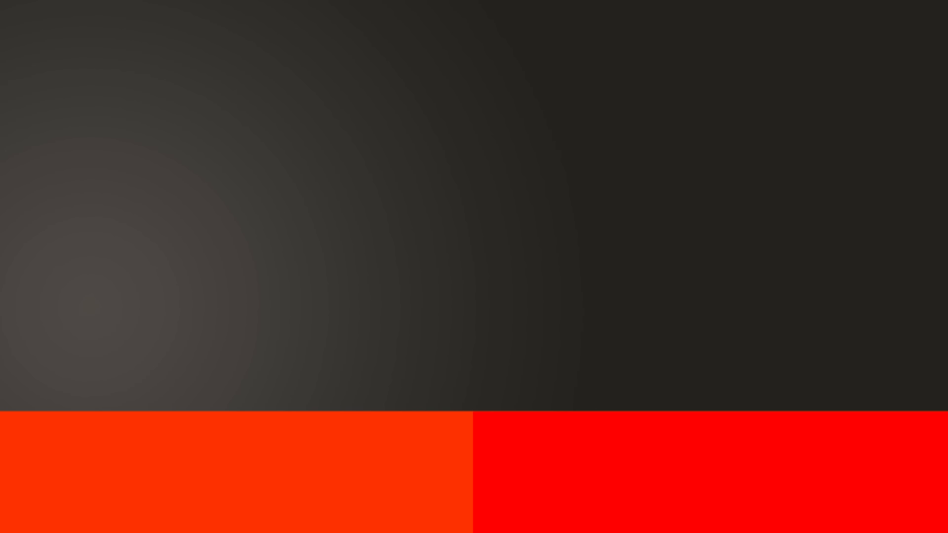